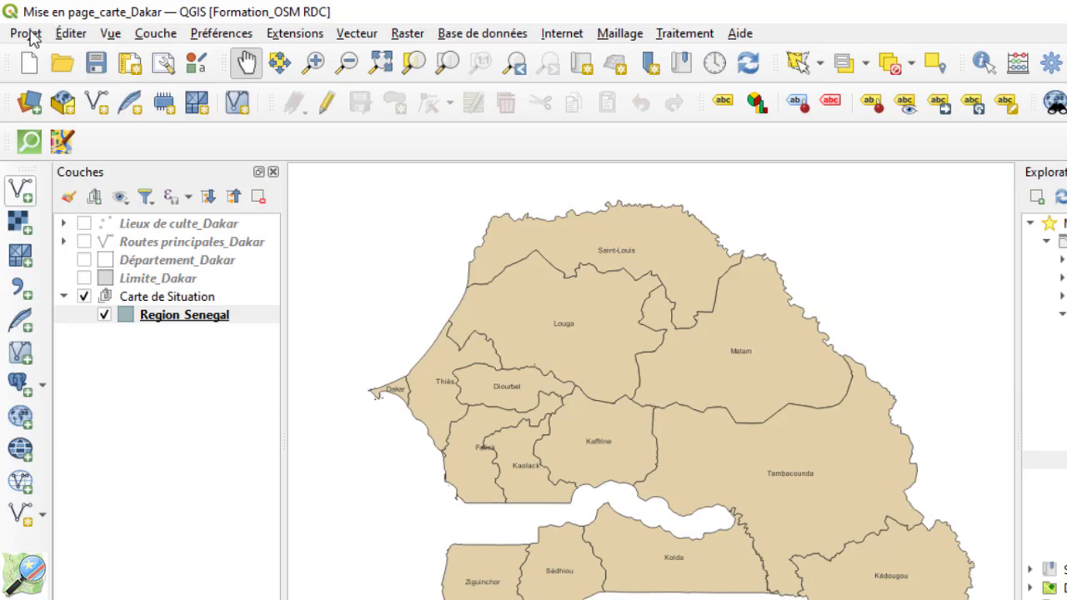
Create a new print layout titled CARTE DE DAKAR and maximize its window.
click(28, 37)
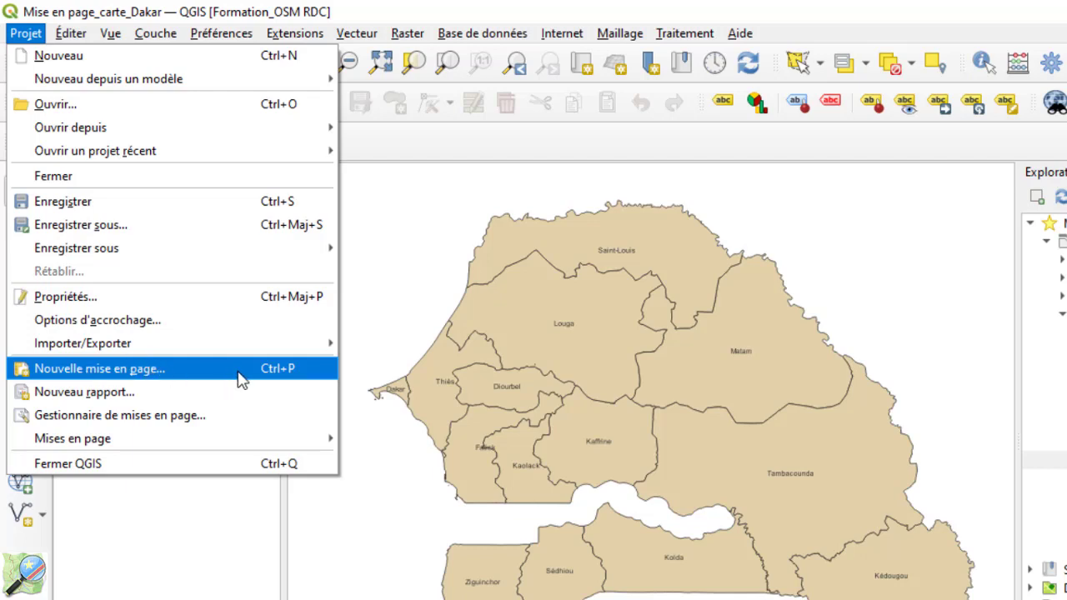
key(Escape)
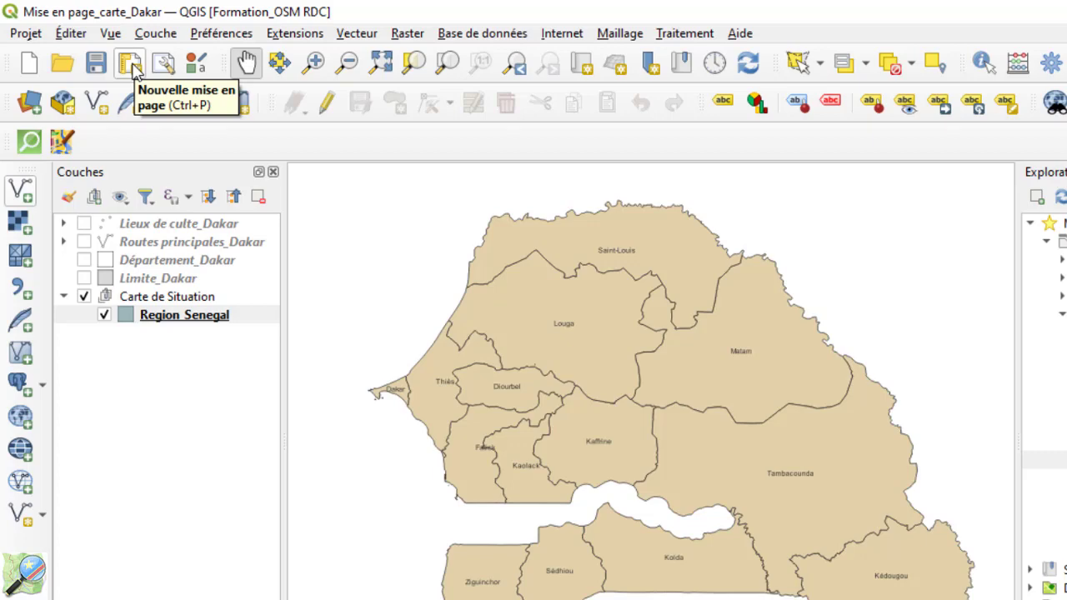
click(26, 33)
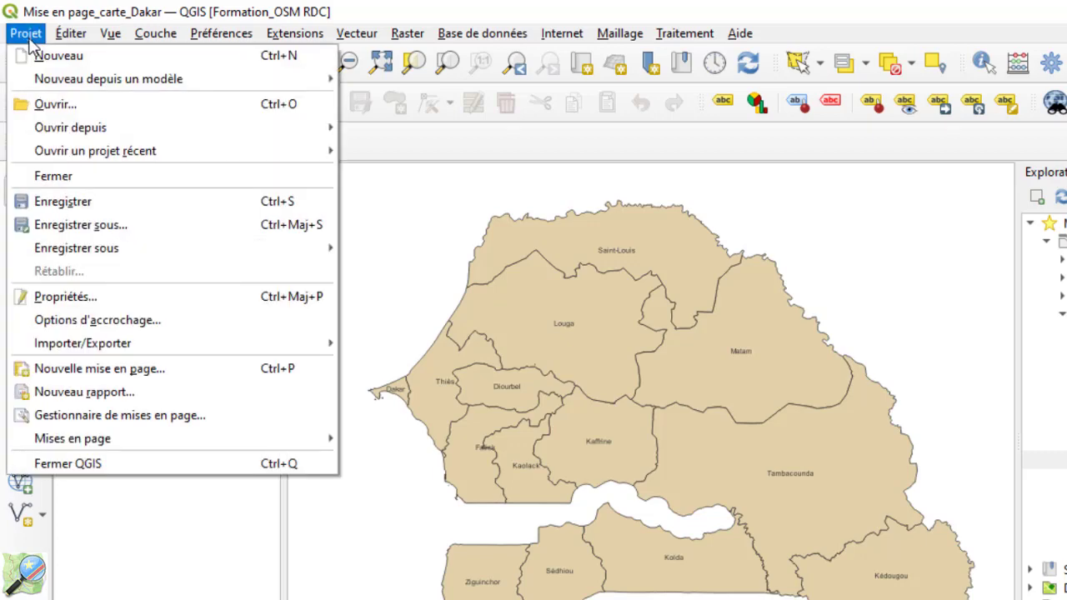
click(122, 372)
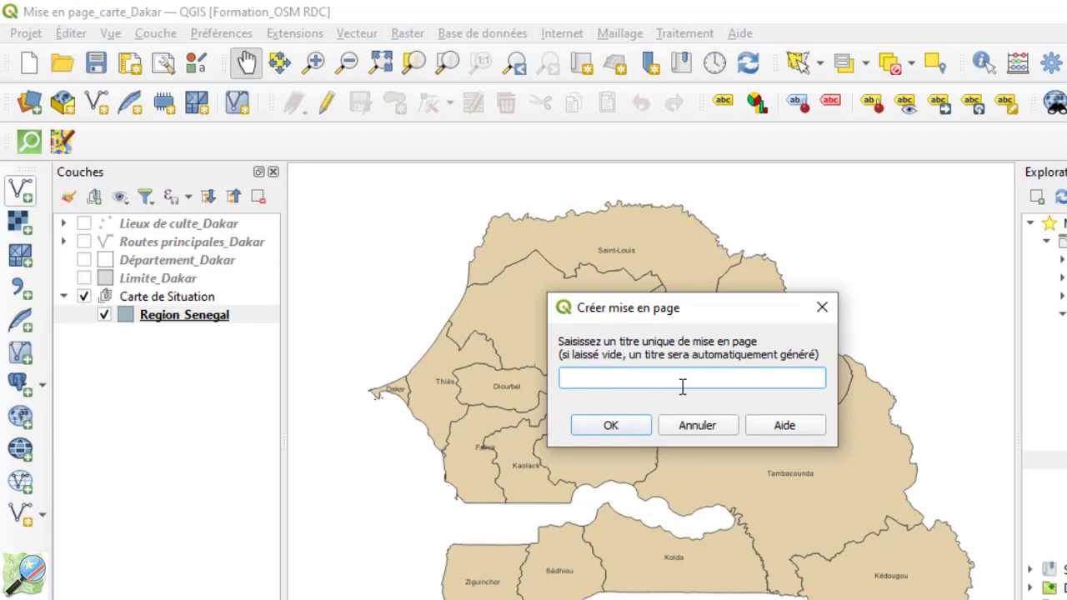
text(CARTE DE DAKAR)
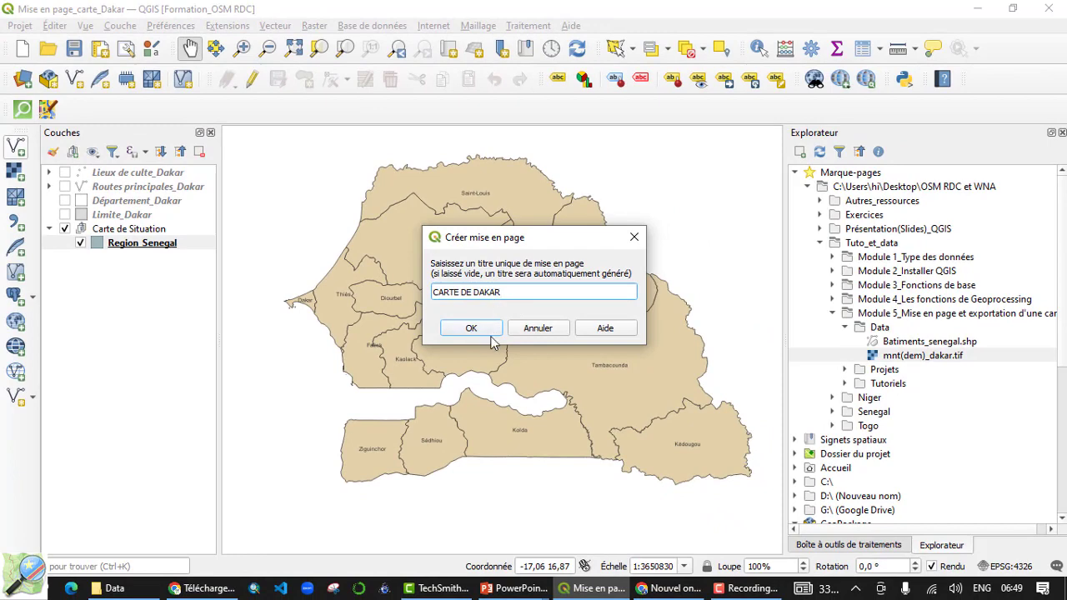
click(480, 336)
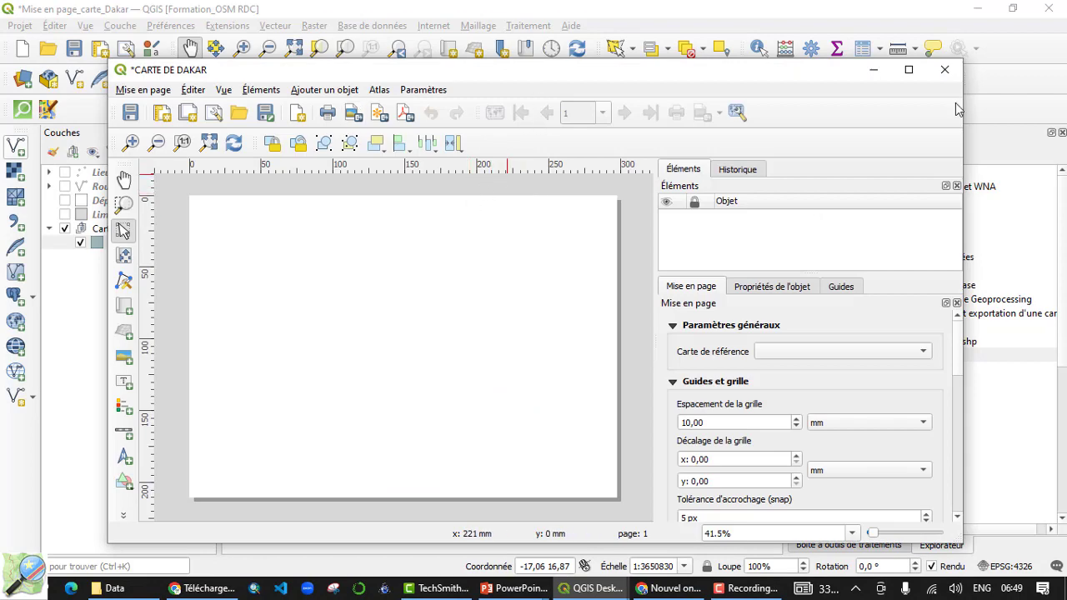
click(909, 71)
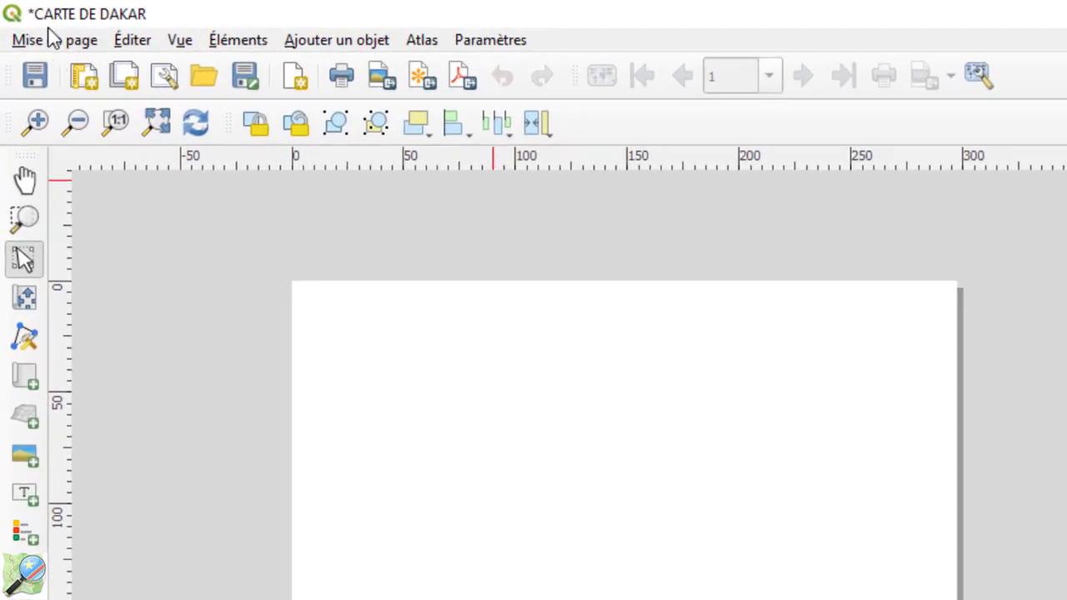
Look through the layout commands and try zooming in and out, 100% zoom, full-page view and refresh on the blank page.
click(33, 45)
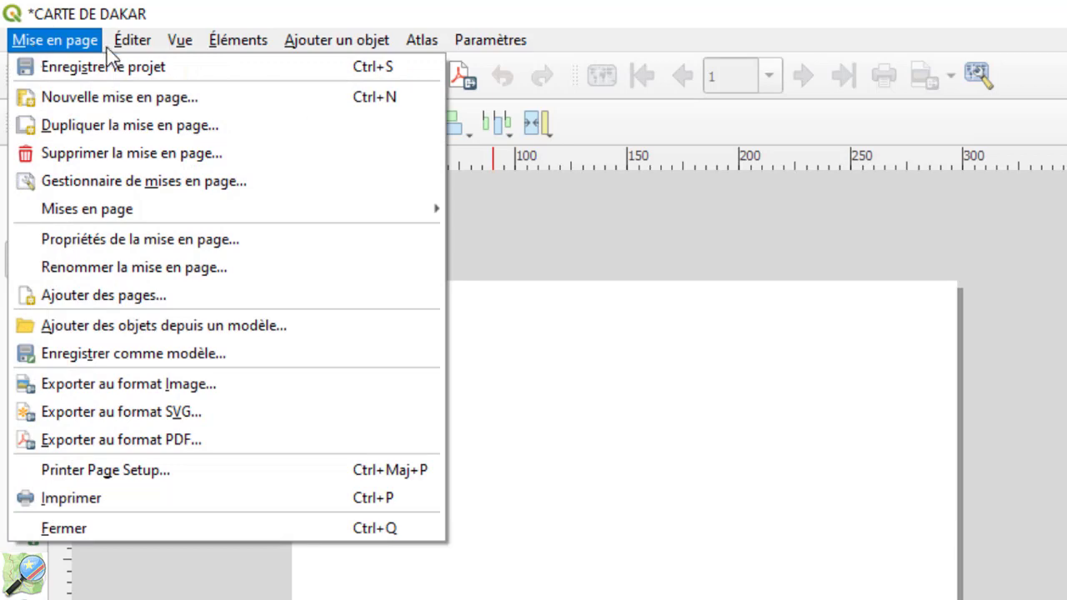
mouse_move(151, 50)
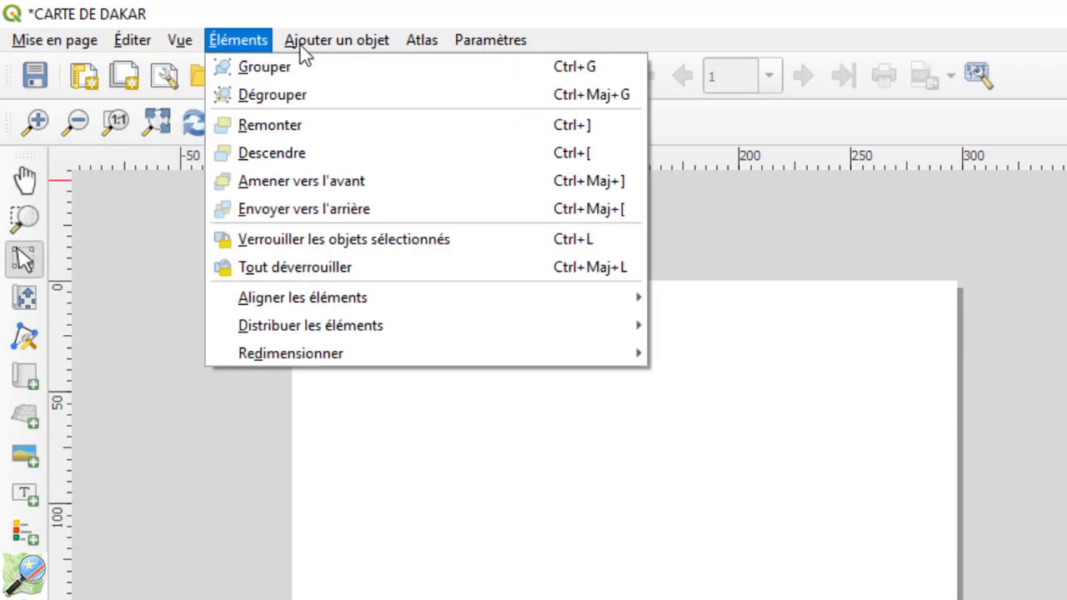
mouse_move(310, 42)
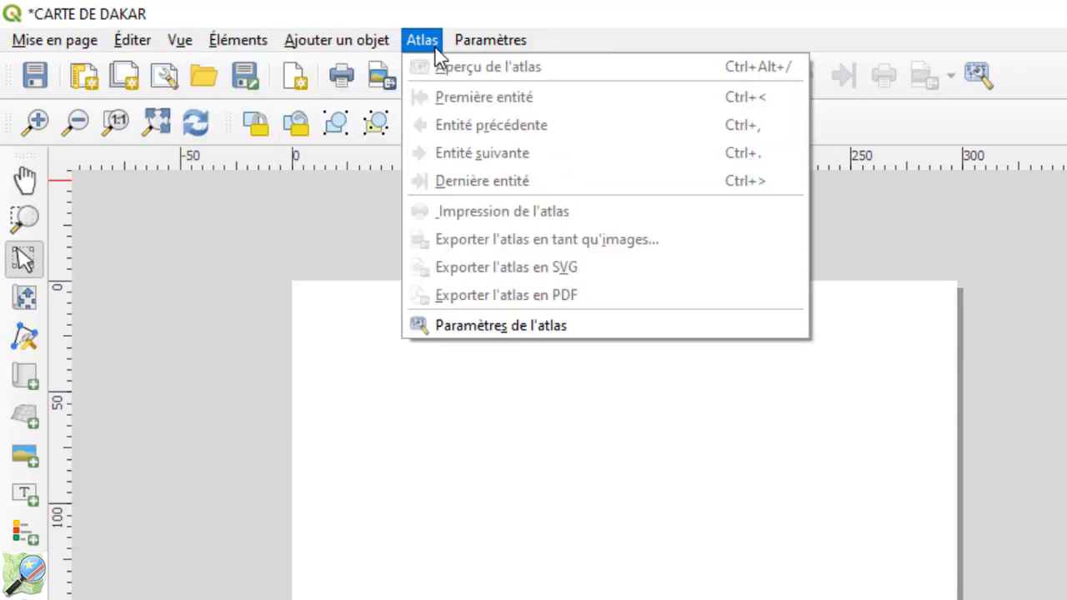
mouse_move(38, 41)
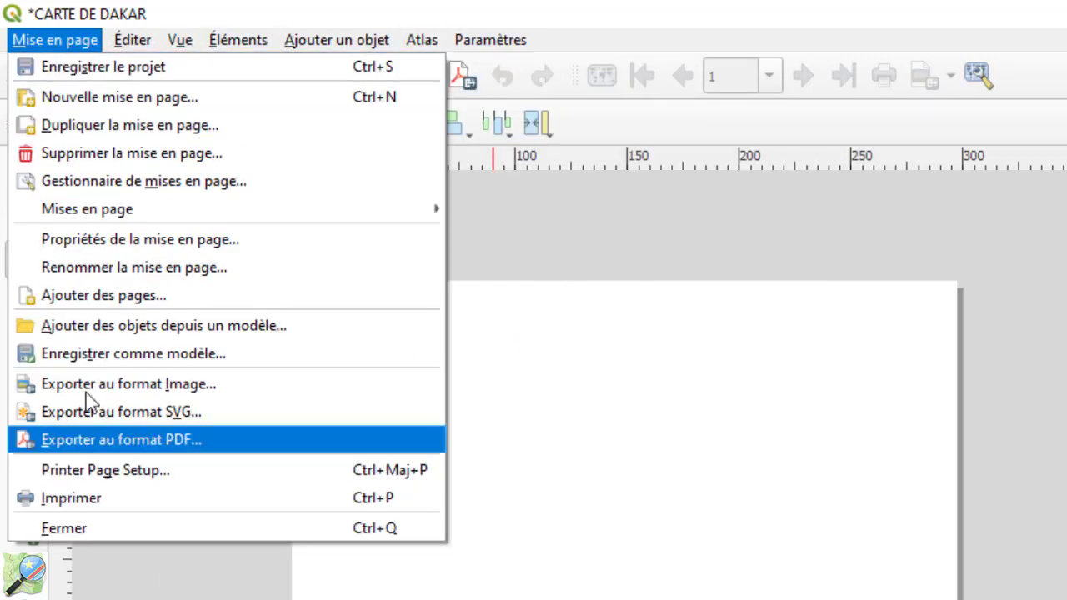
click(190, 12)
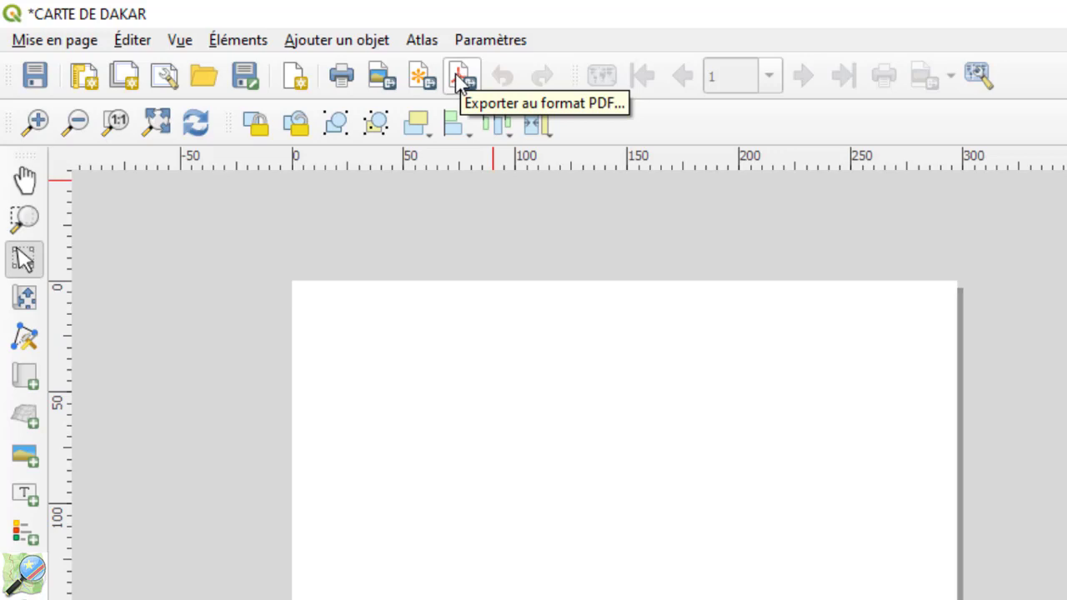
click(37, 124)
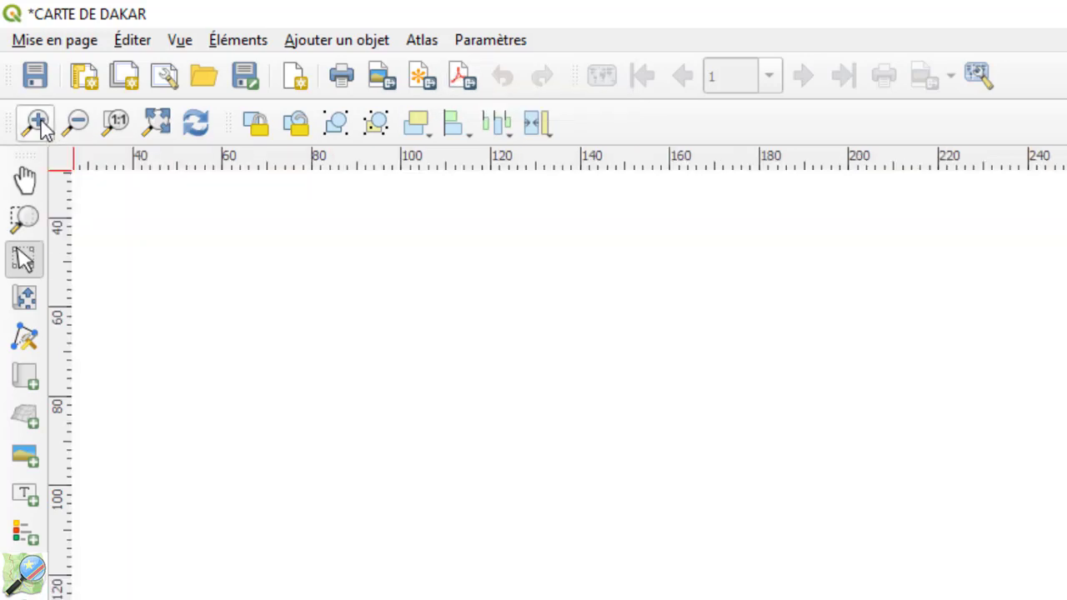
click(83, 127)
click(118, 124)
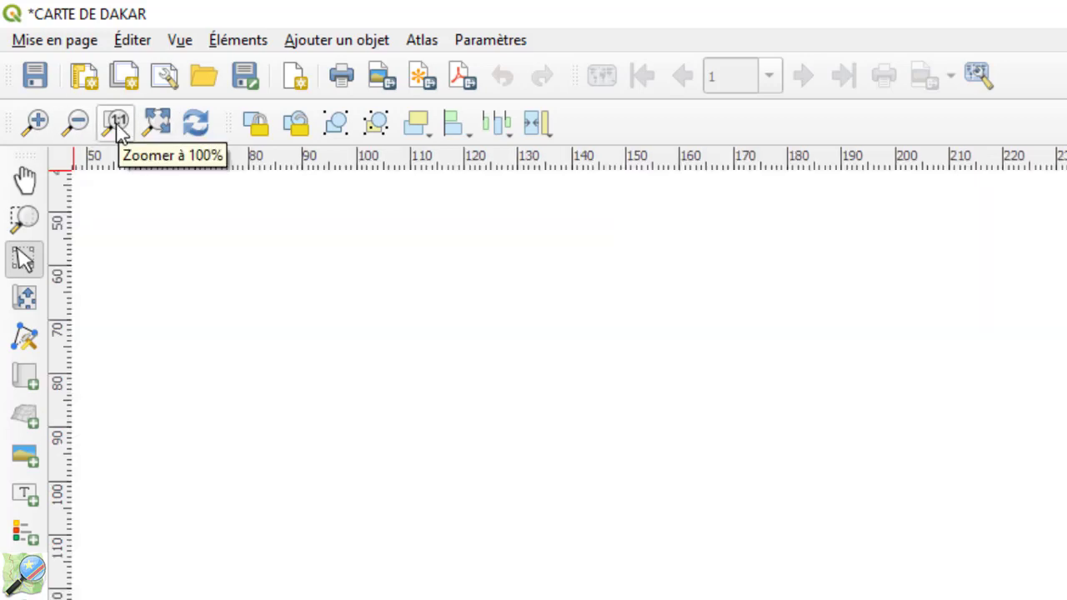
click(158, 123)
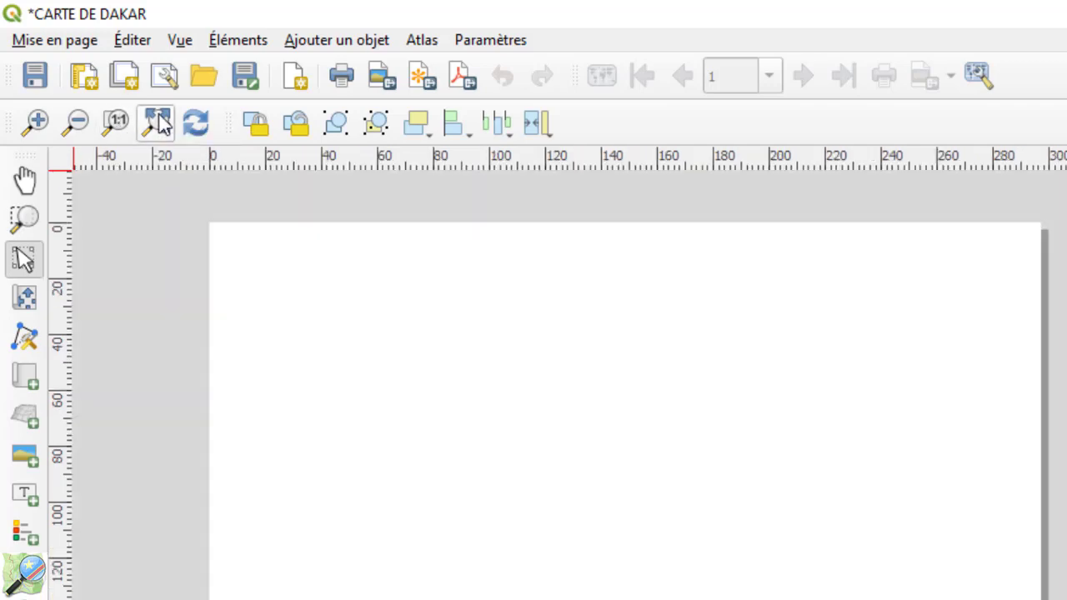
click(198, 125)
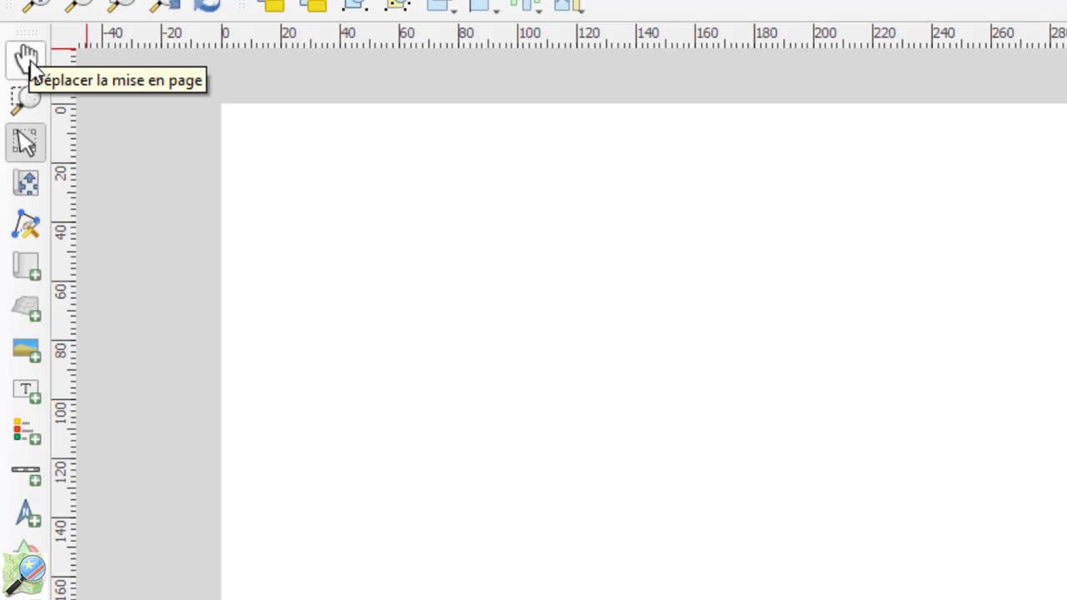
Look over the layout tools, from moving the page and selecting items to adding shapes.
click(28, 61)
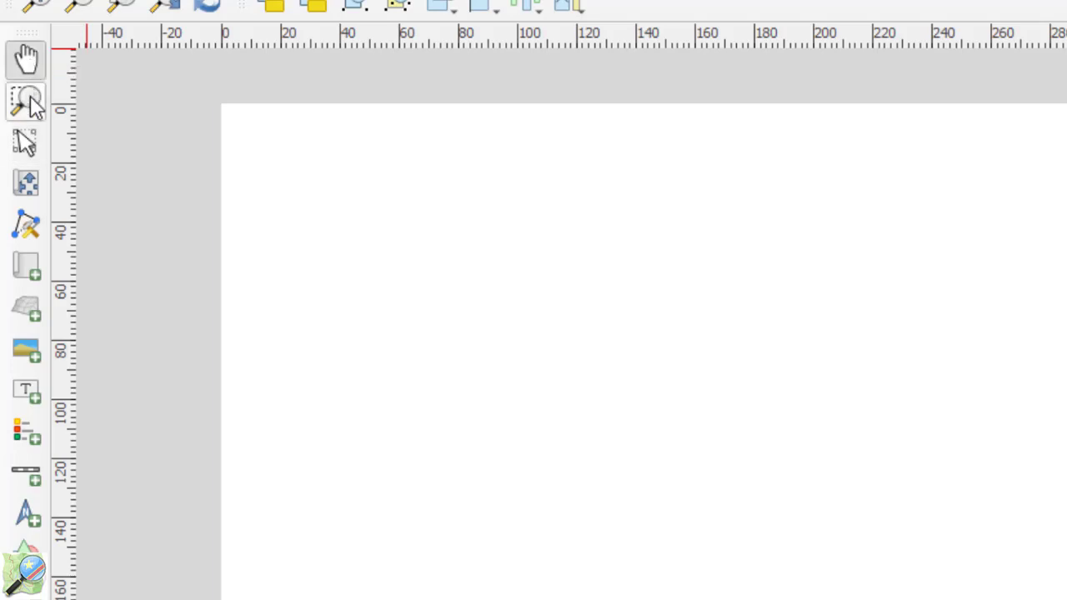
click(30, 143)
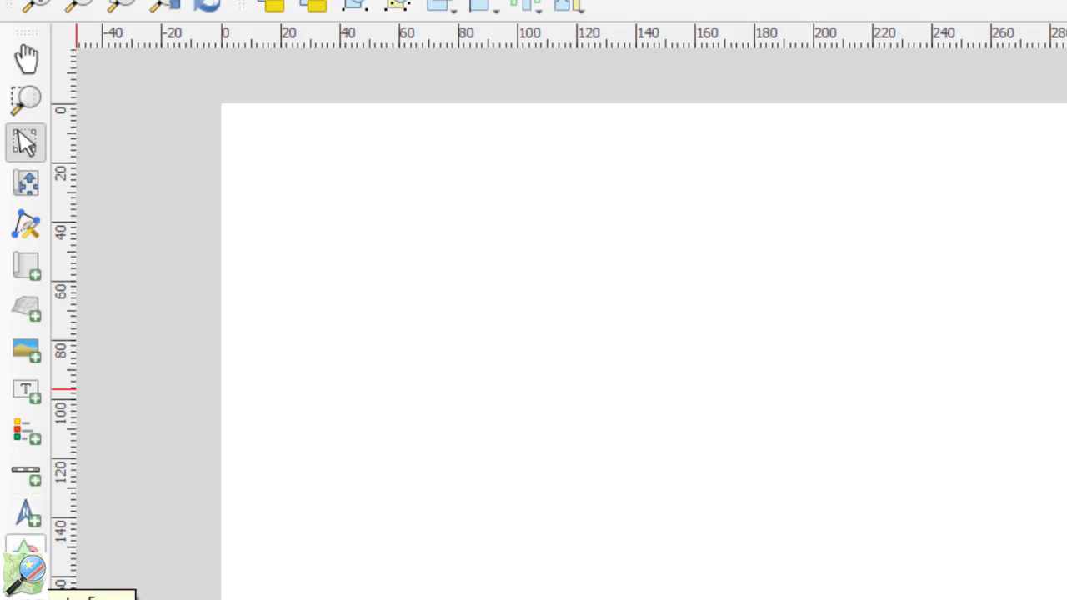
click(25, 552)
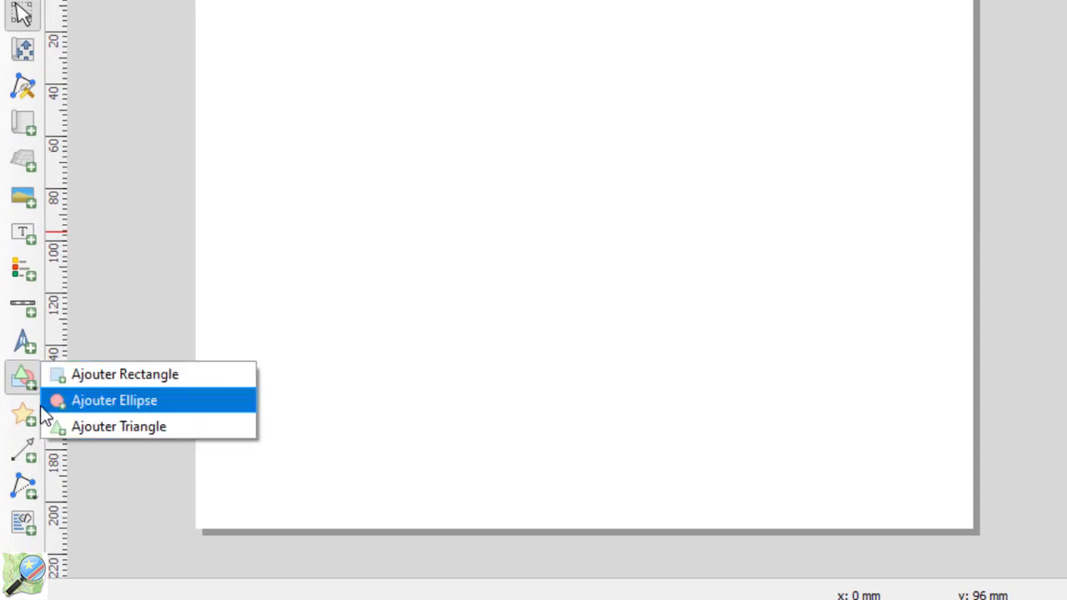
click(25, 427)
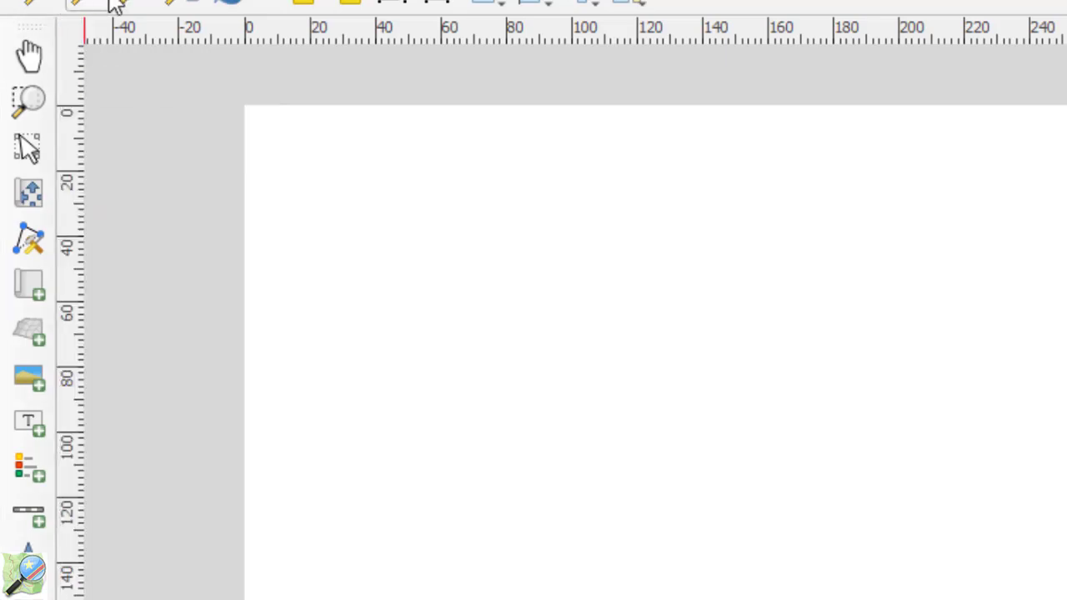
click(28, 598)
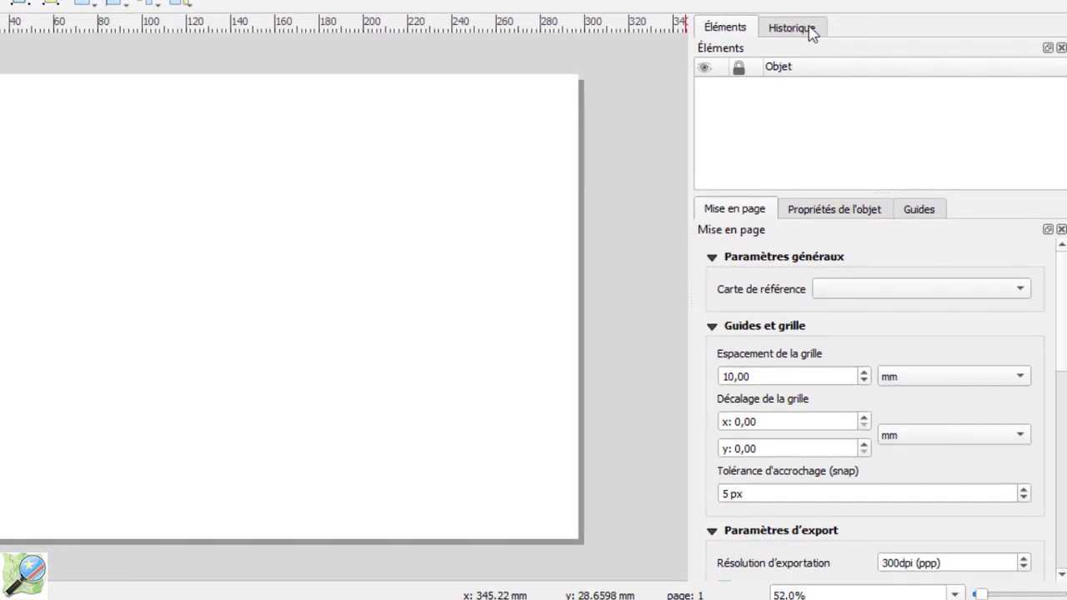
Review the layout's history, item list, general layout settings and item properties.
click(992, 30)
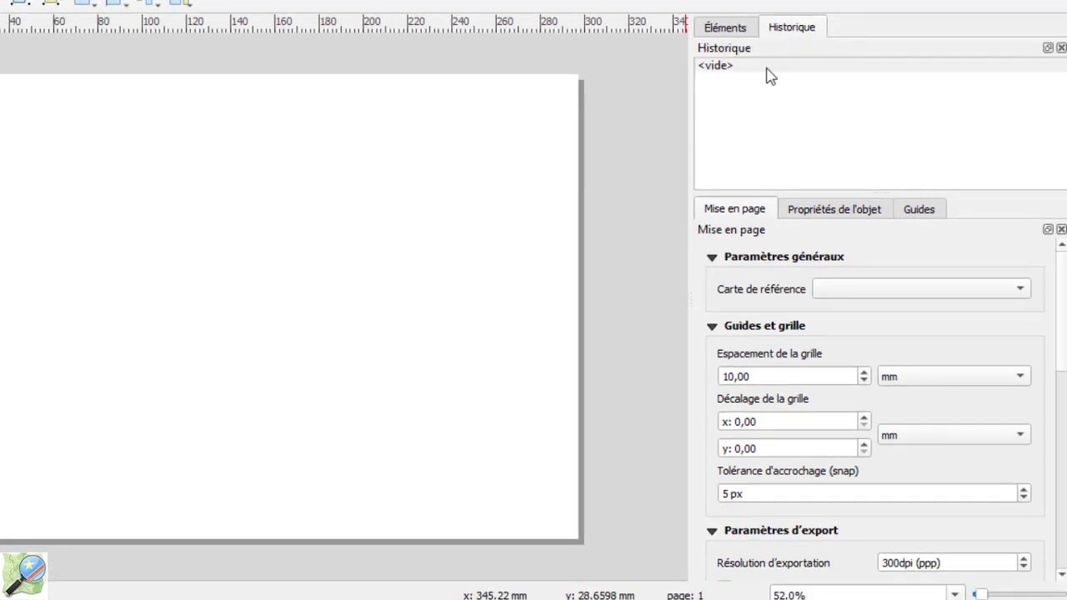
click(725, 29)
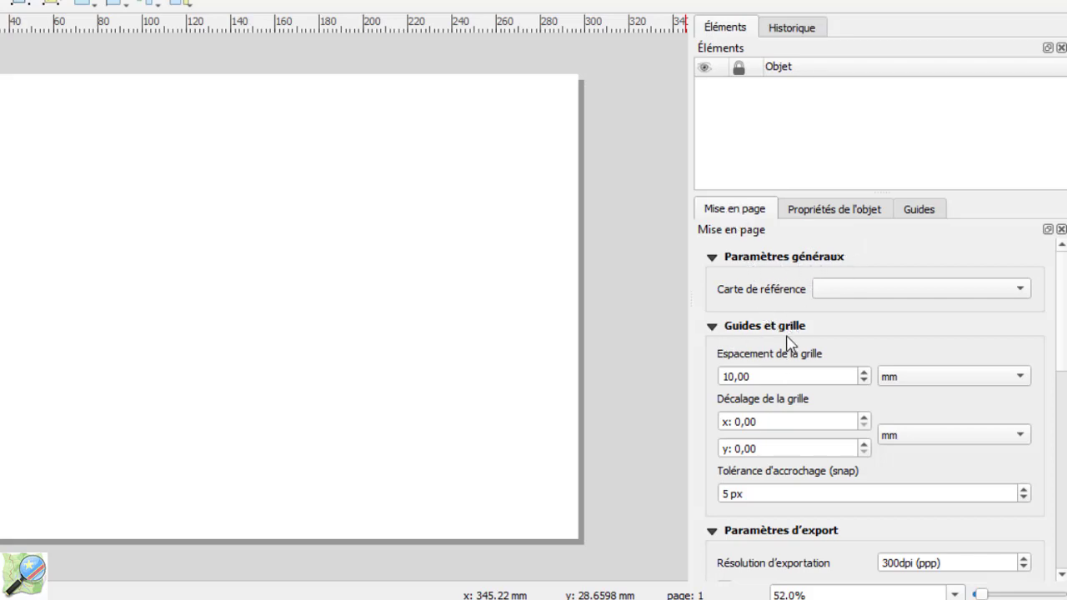
scroll(1065, 322, down, 10)
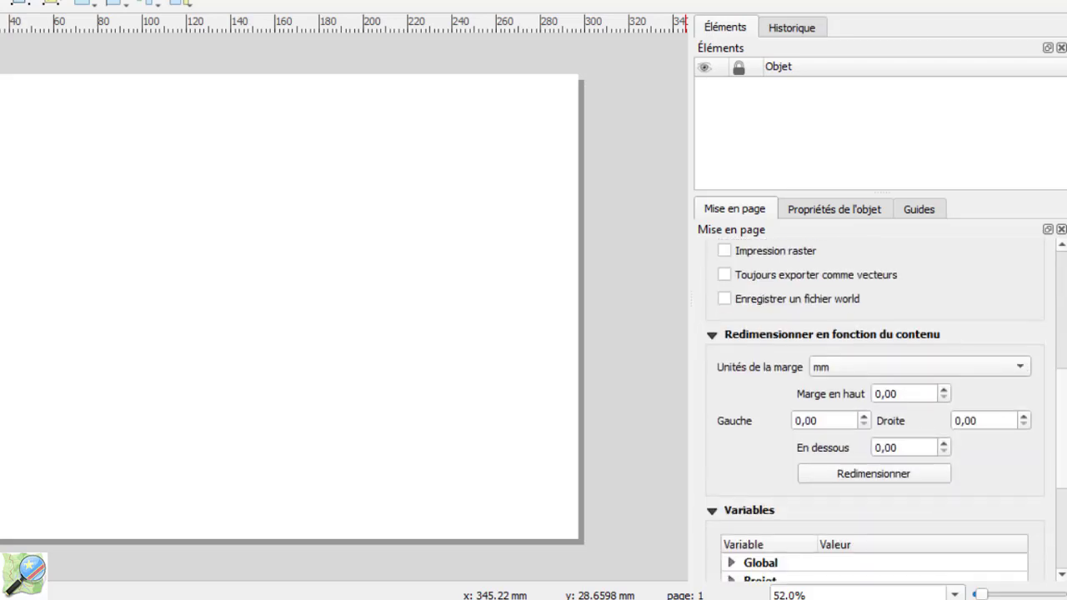
scroll(1063, 325, up, 9)
scroll(1001, 300, up, 1)
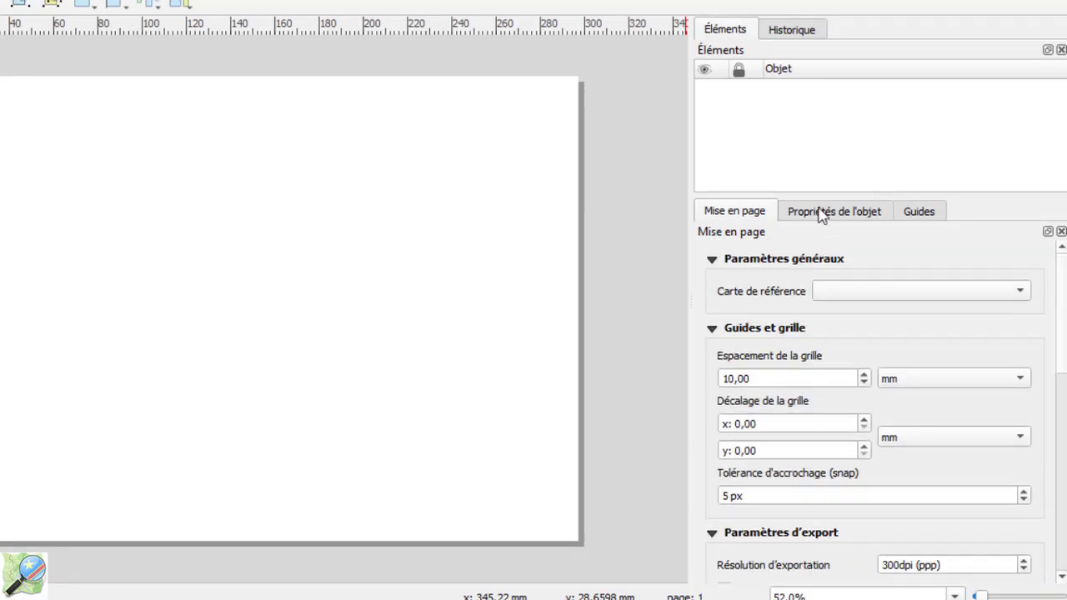
click(821, 210)
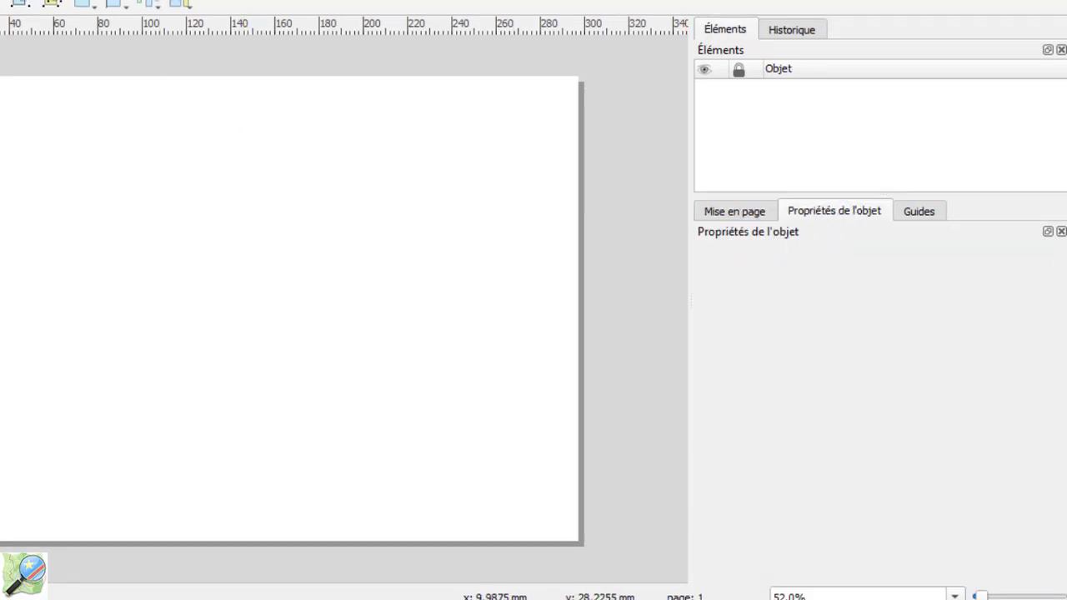
Add a horizontal guide to page 1 and set its position to 5 mm.
click(936, 217)
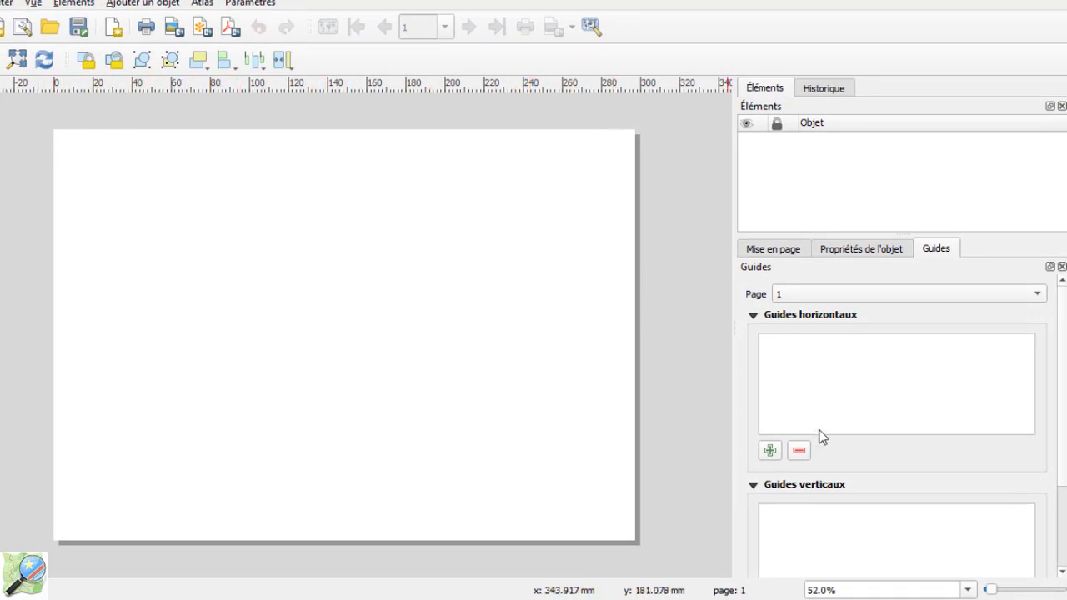
click(771, 451)
double_click(796, 350)
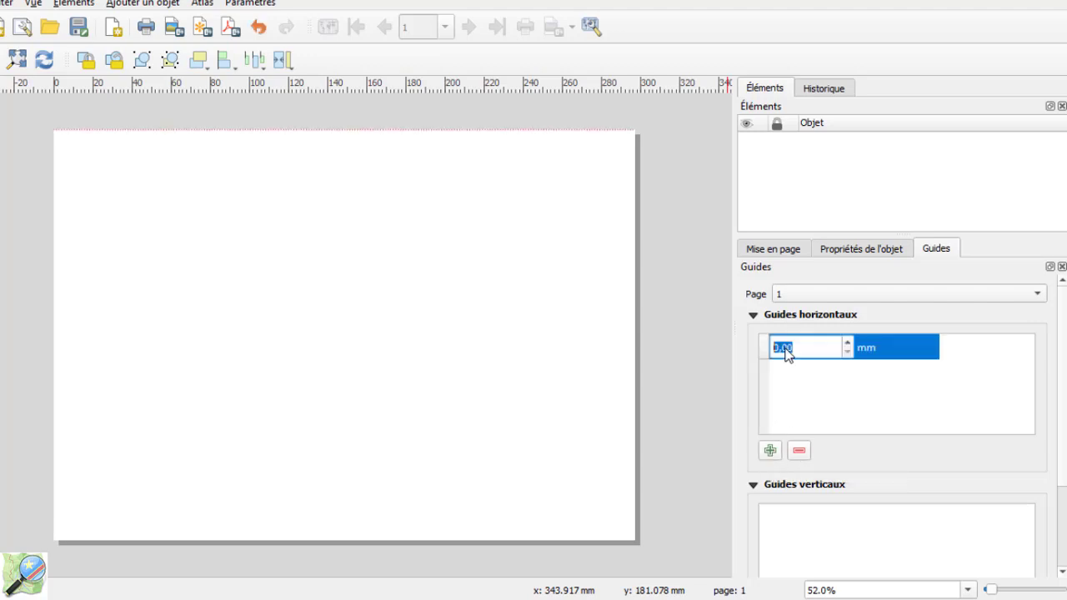
double_click(797, 351)
click(770, 348)
text(5)
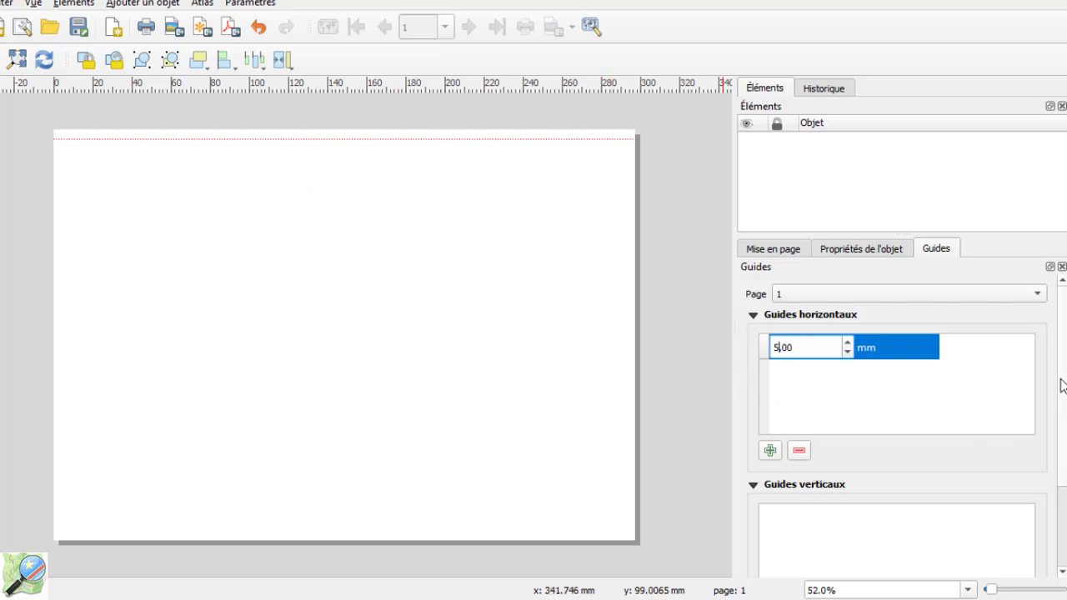
Add a vertical guide to page 1 and set its position to 5 mm.
scroll(1038, 392, down, 5)
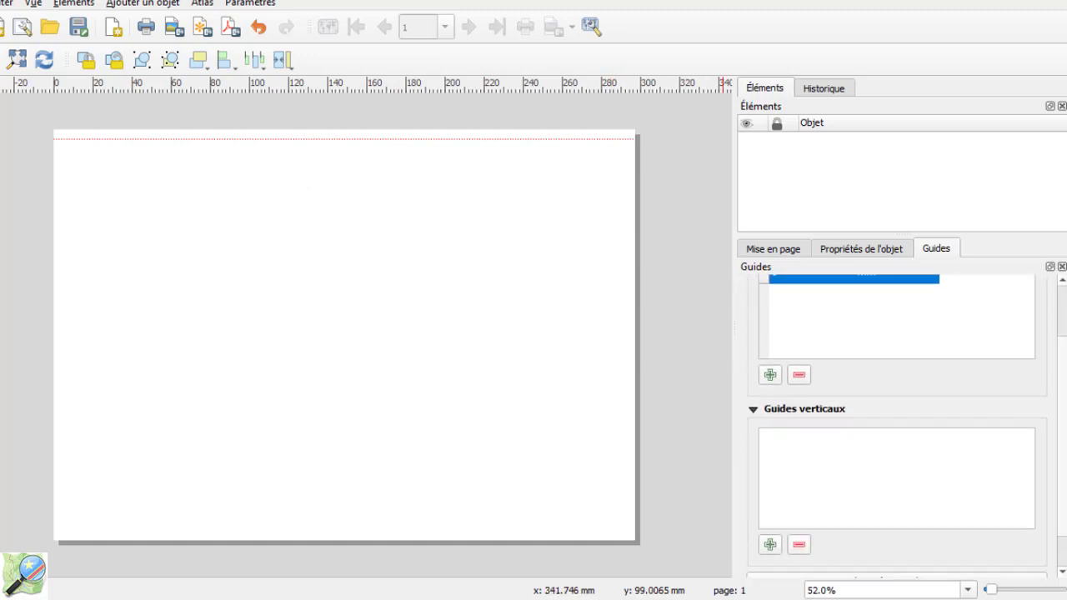
click(769, 501)
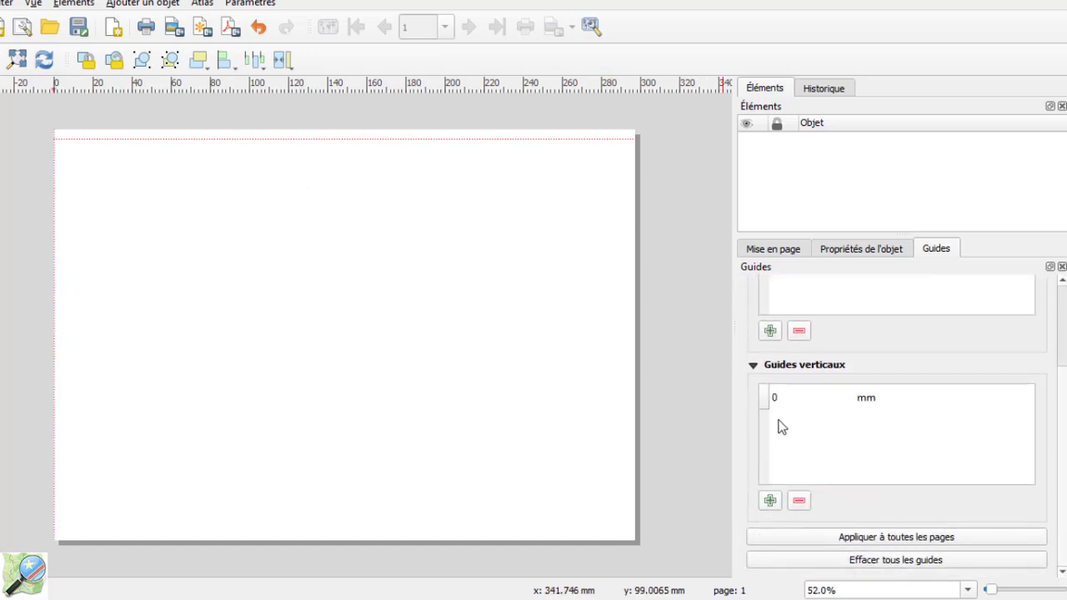
double_click(780, 400)
click(780, 399)
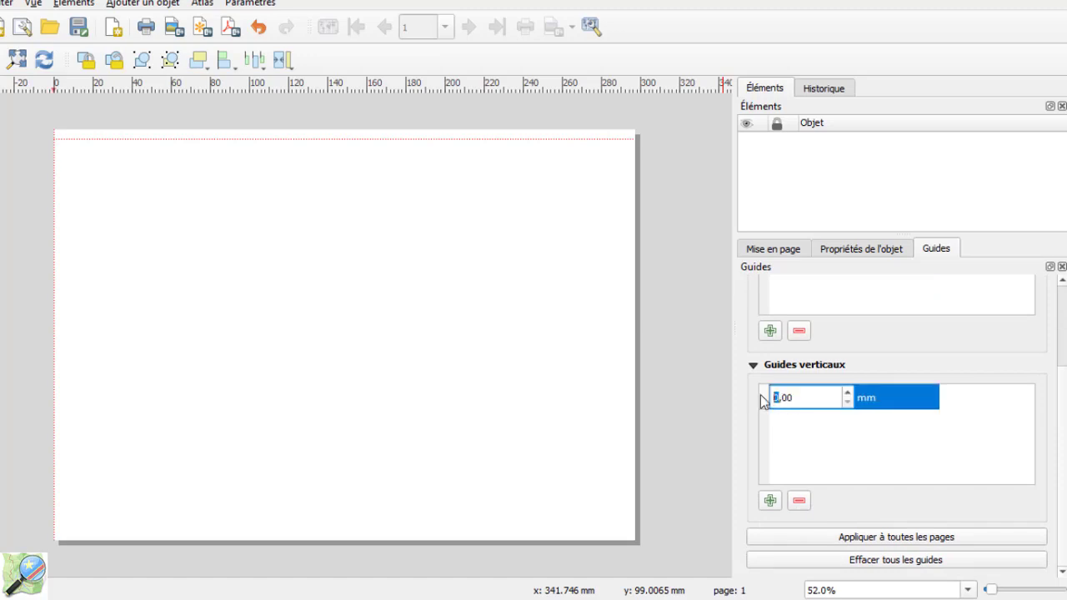
text(5)
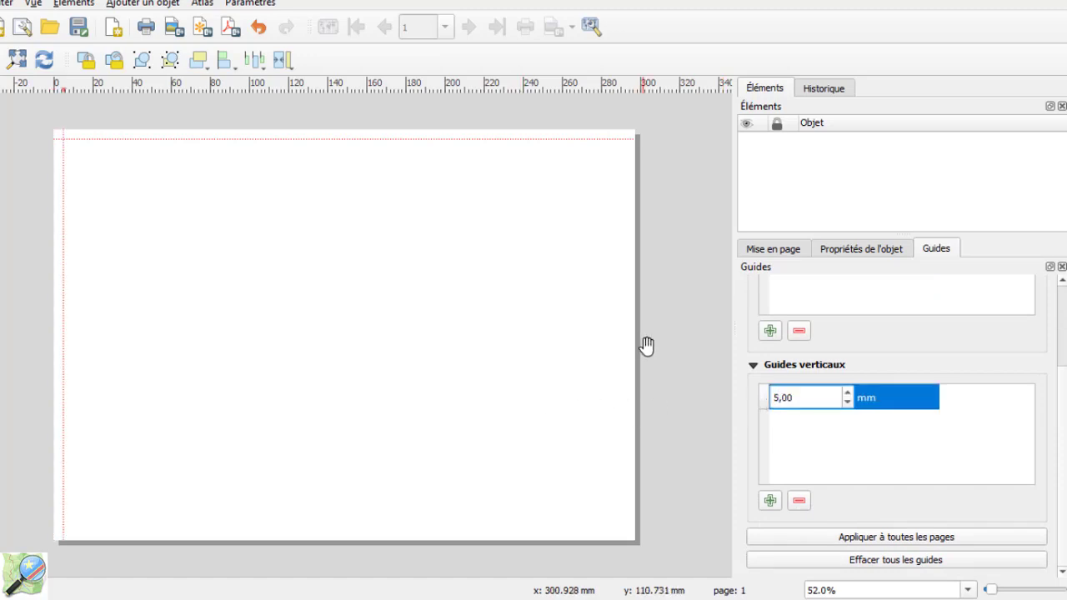
key(Return)
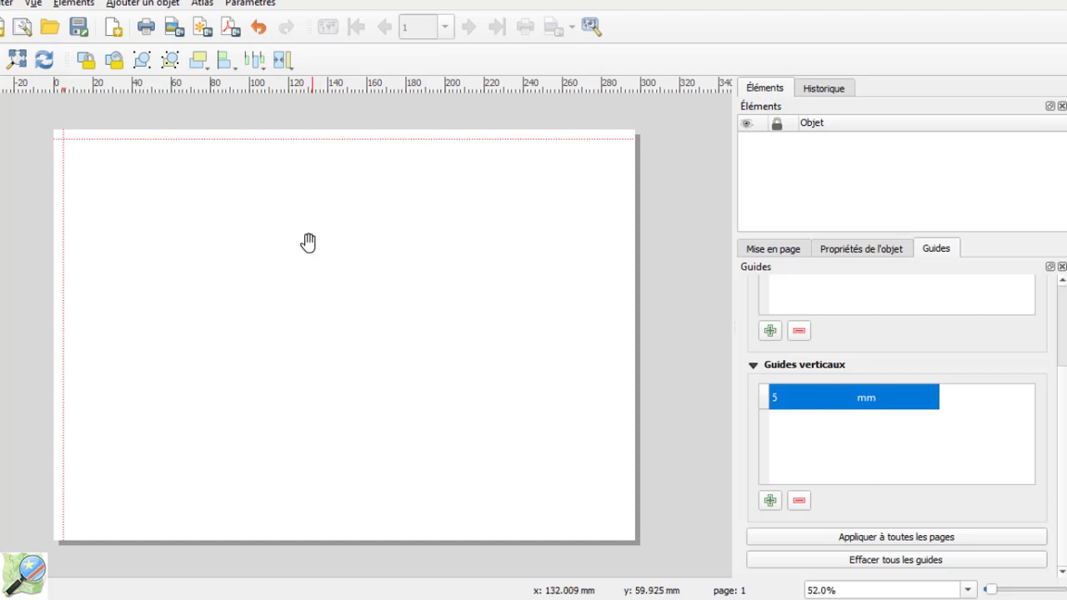
Open the properties of page 1, set the page size to A3 and fit the whole page in view.
right_click(372, 246)
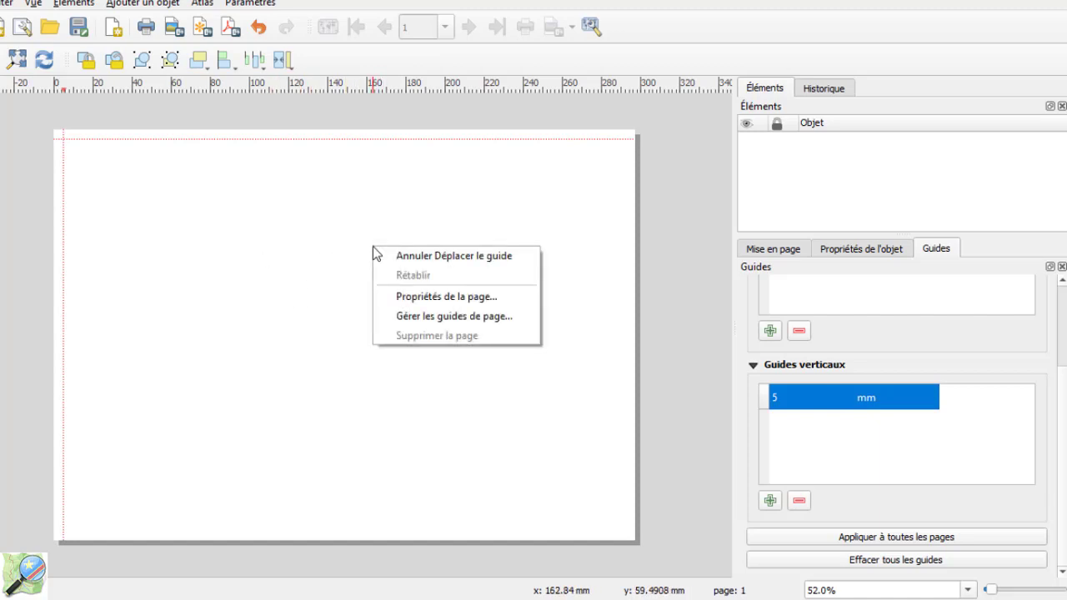
click(430, 300)
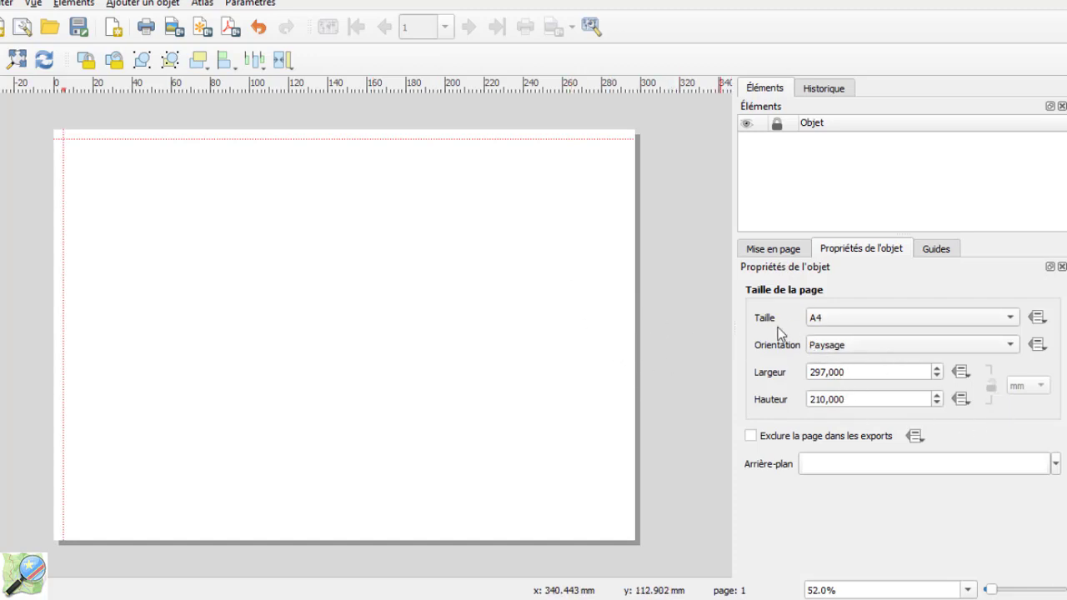
click(850, 317)
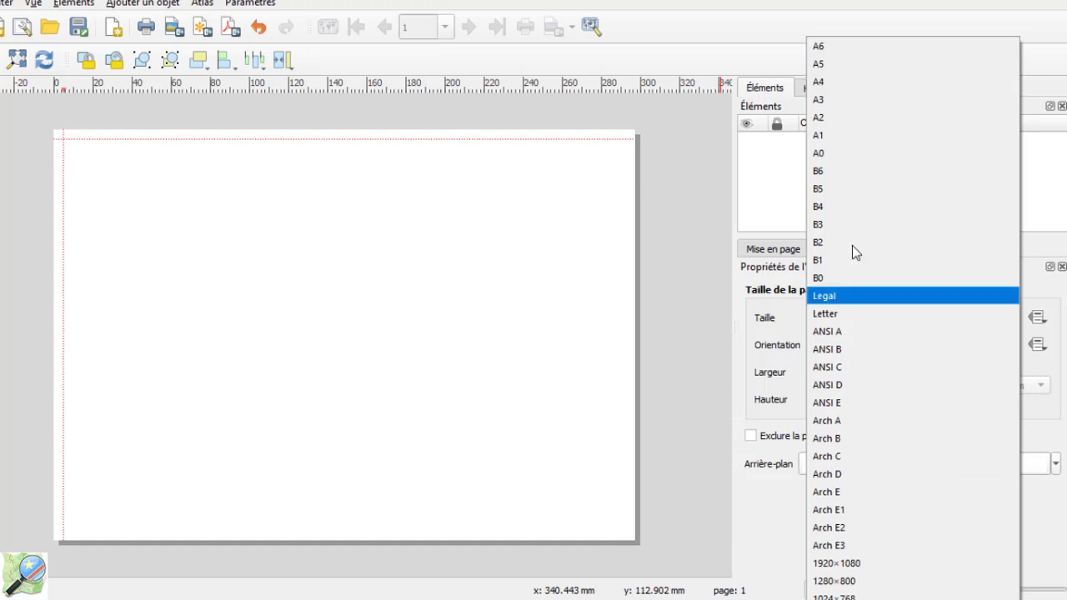
click(833, 99)
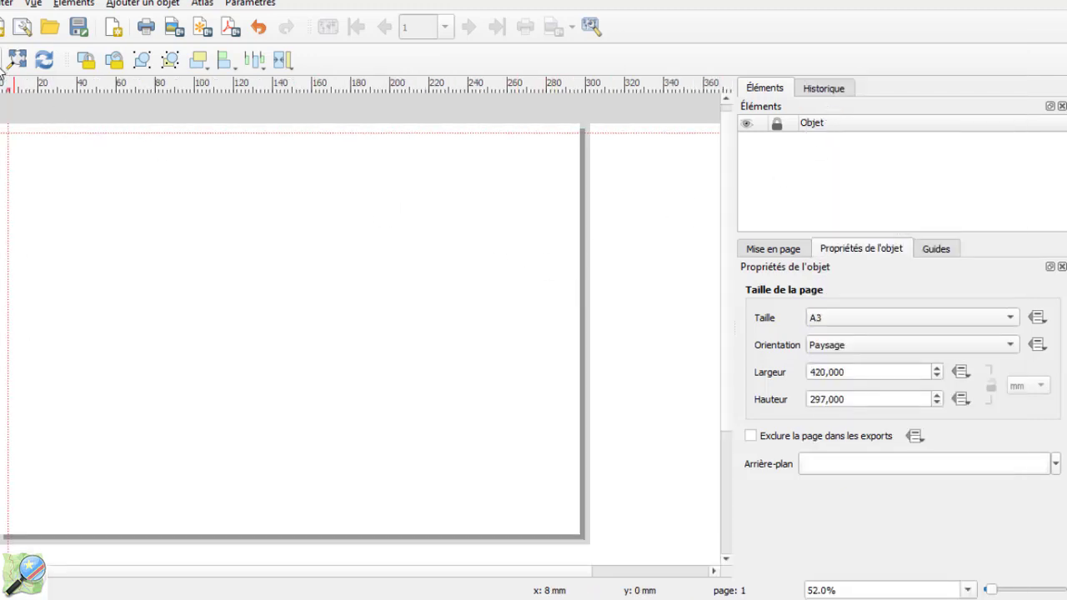
click(43, 61)
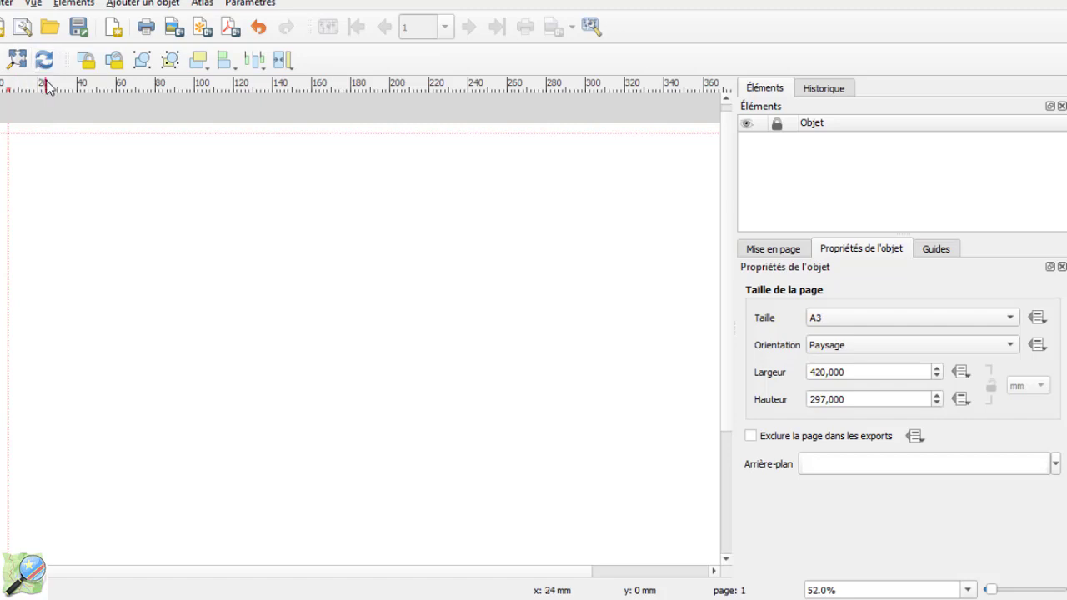
click(17, 61)
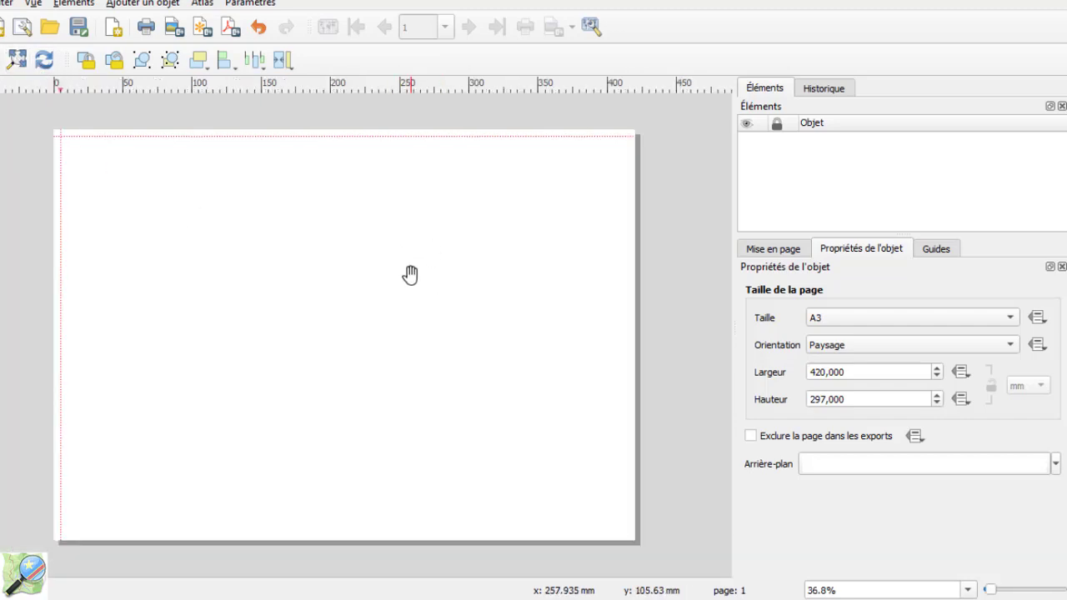
Try the A2 and A5 page sizes and return the page to A4.
click(849, 318)
click(834, 117)
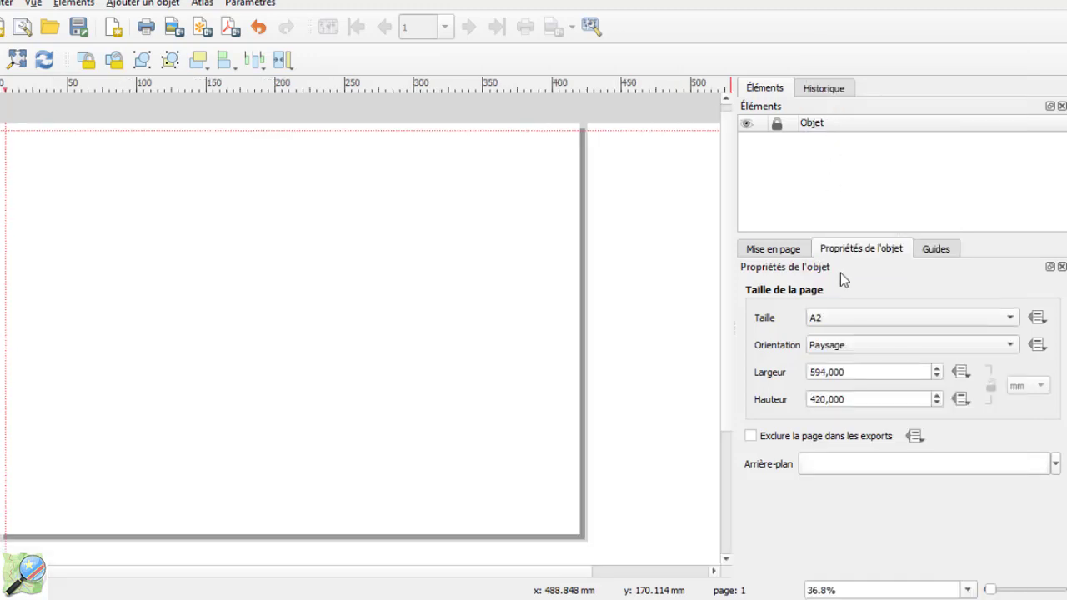
click(838, 322)
click(825, 65)
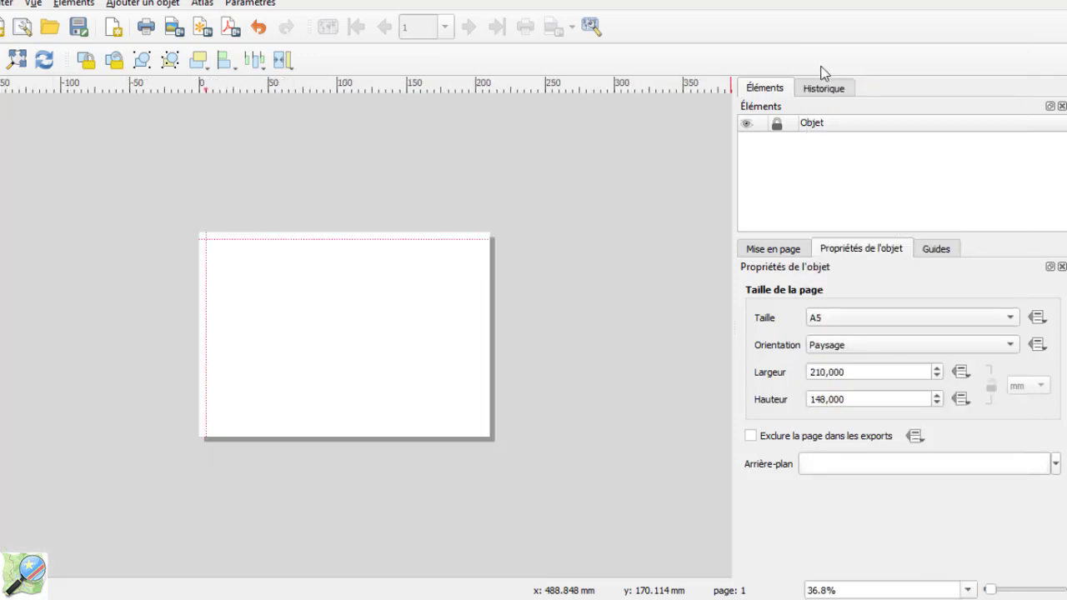
click(853, 327)
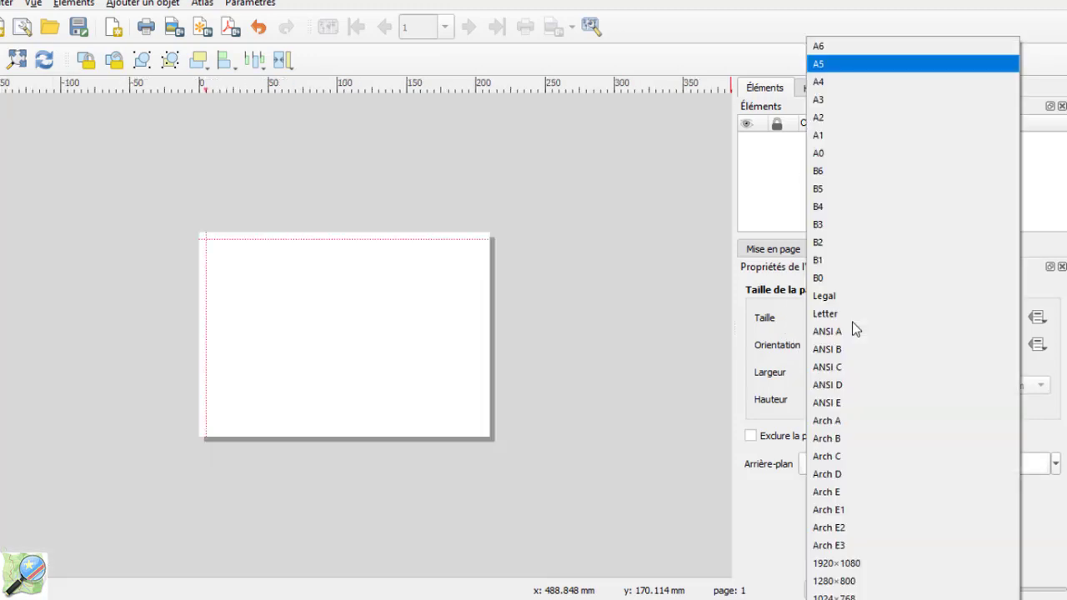
click(832, 83)
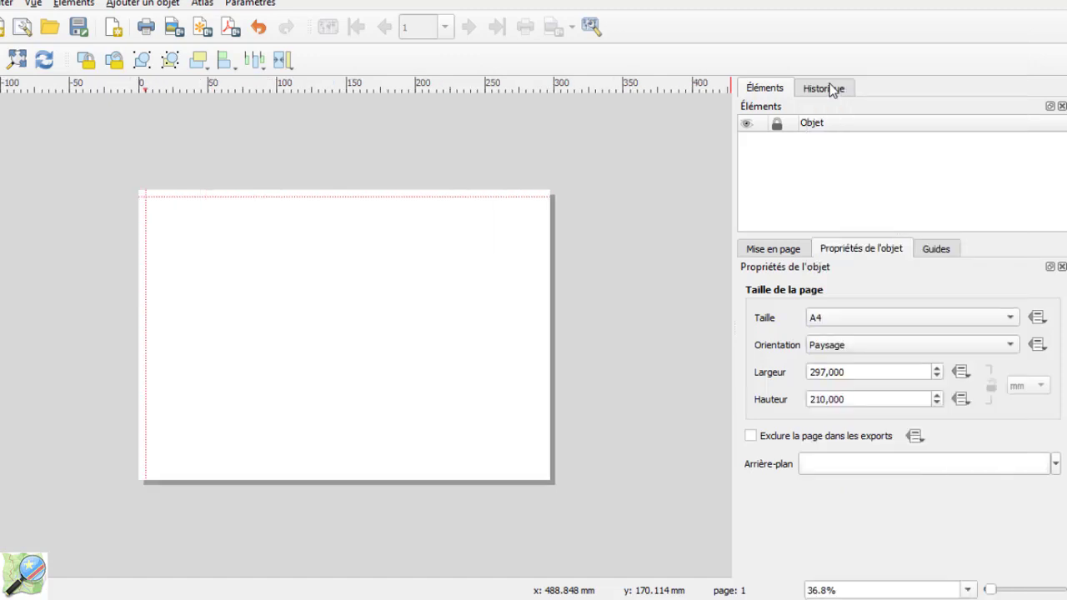
Try the Portrait orientation on the A4 page and switch it back to Paysage.
click(844, 354)
click(831, 326)
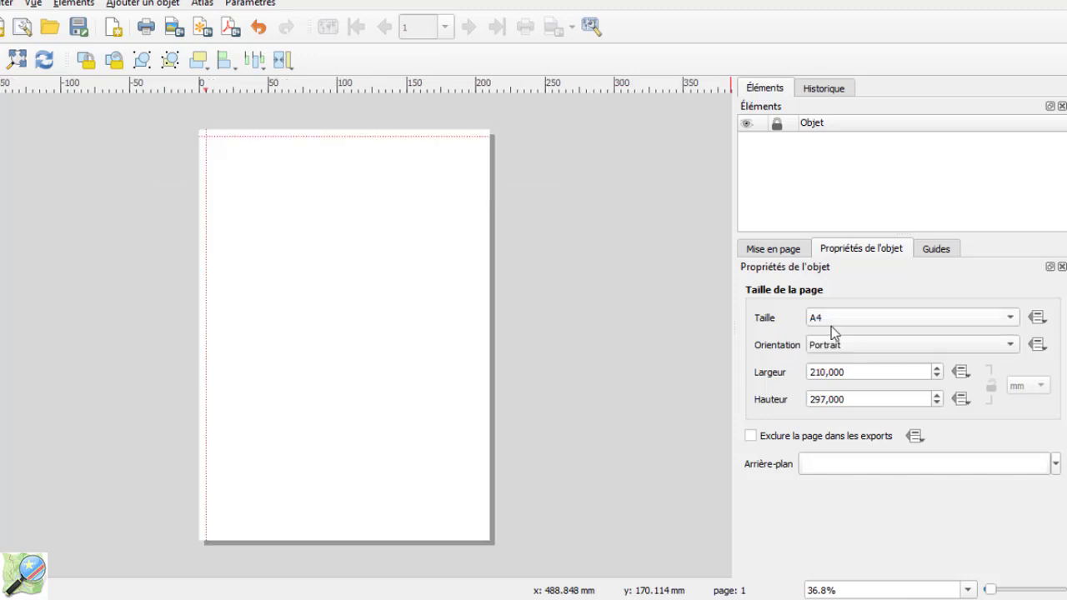
click(841, 354)
click(840, 356)
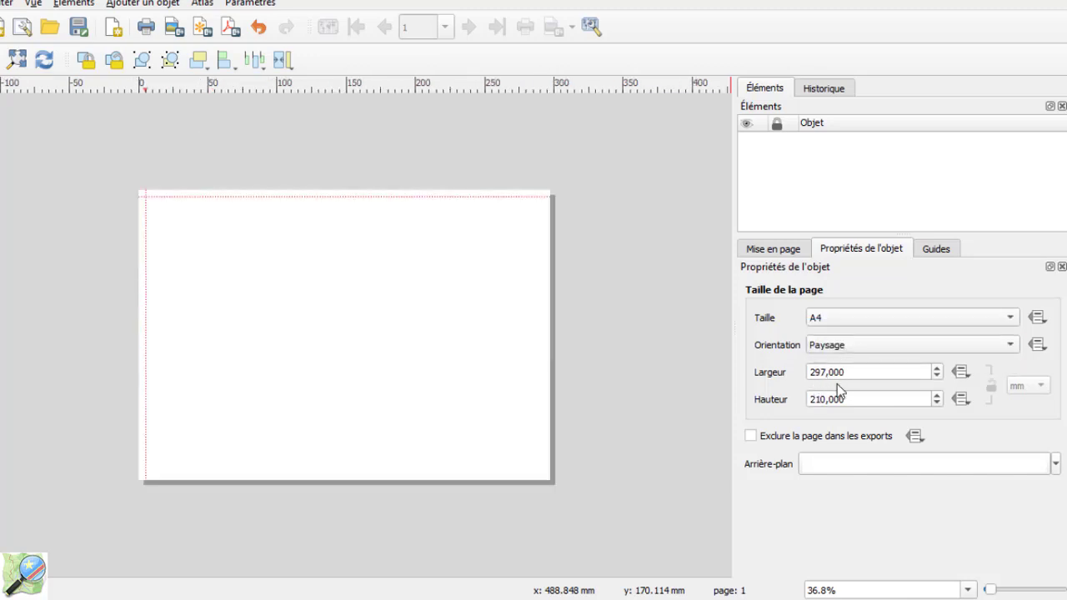
Try the custom page size option (Personnalisation) and return the page to A4, fitted in view.
click(846, 315)
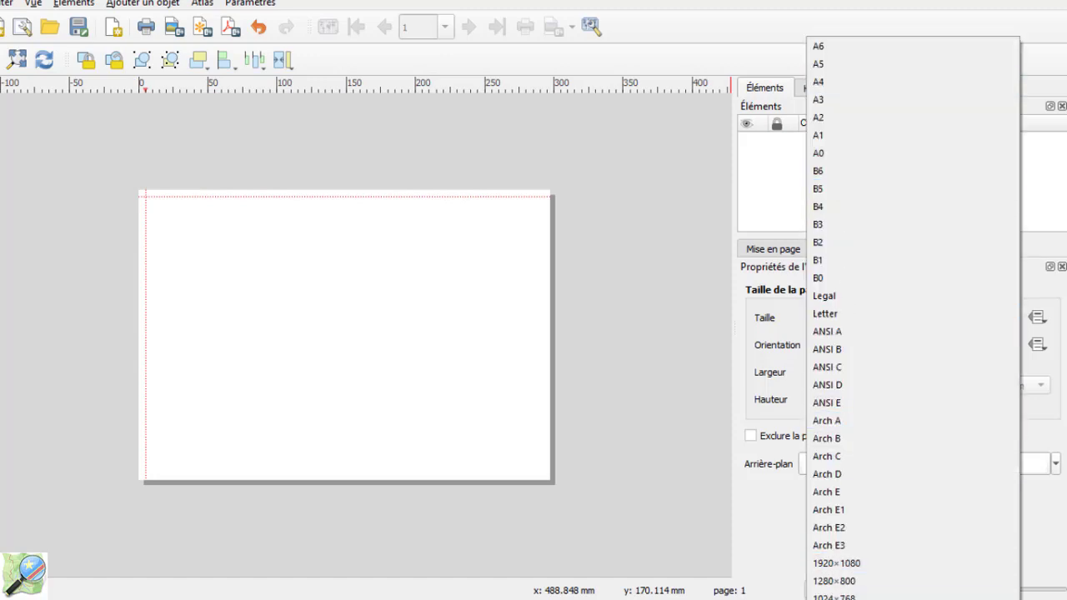
click(847, 599)
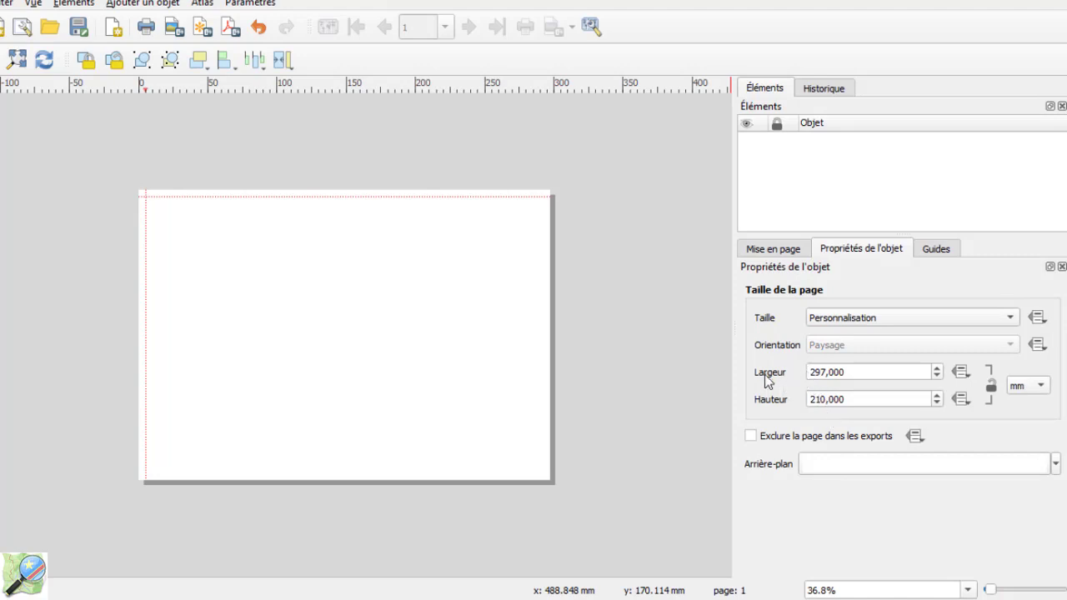
click(859, 322)
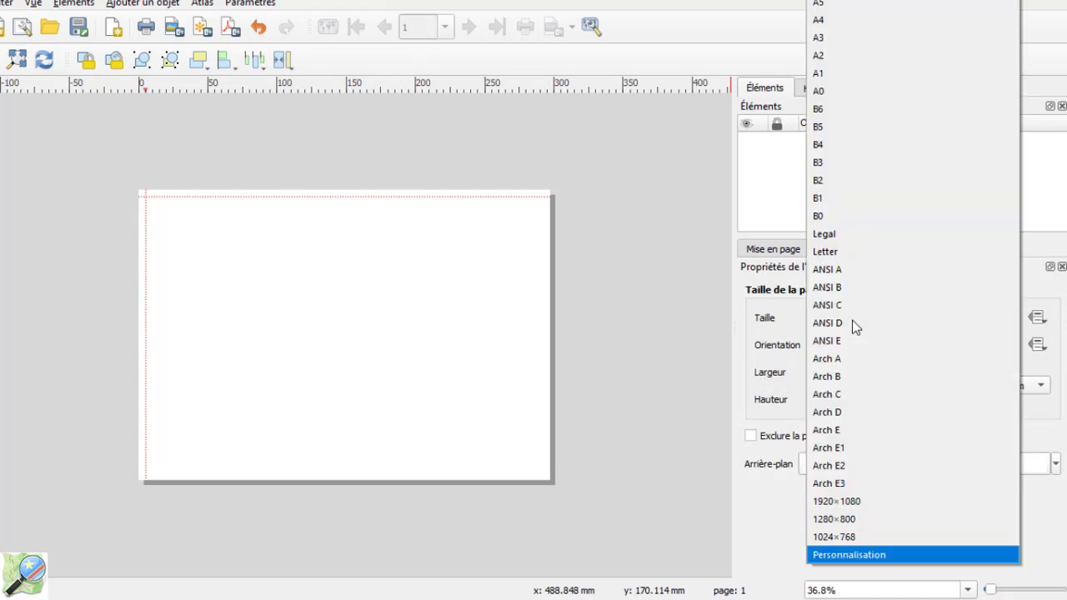
click(832, 20)
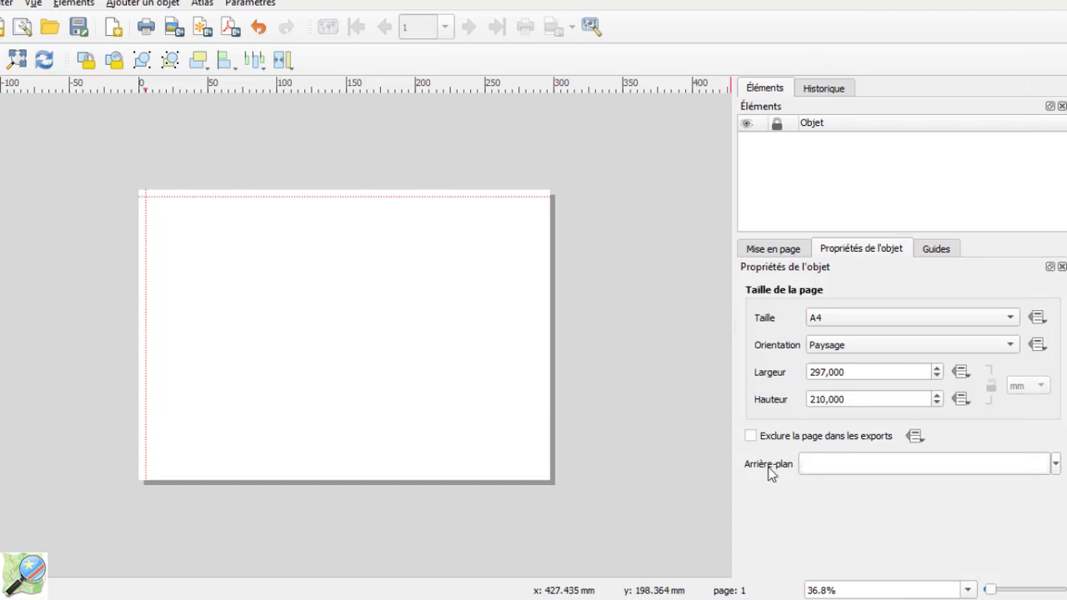
click(25, 63)
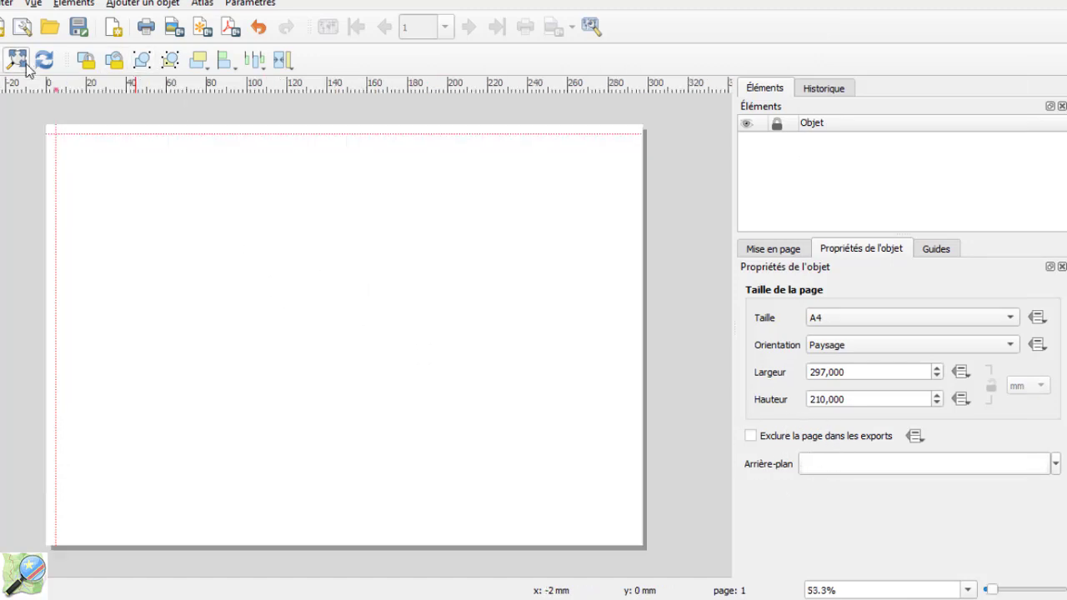
Try light green and light blue as the page background and restore it to white.
click(1055, 463)
click(880, 365)
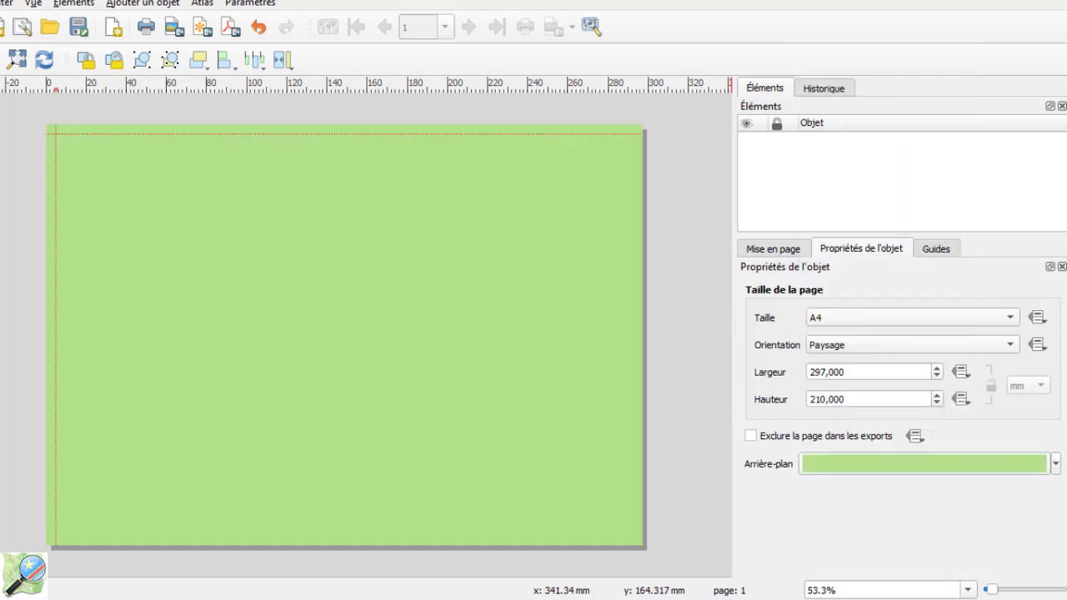
click(1055, 466)
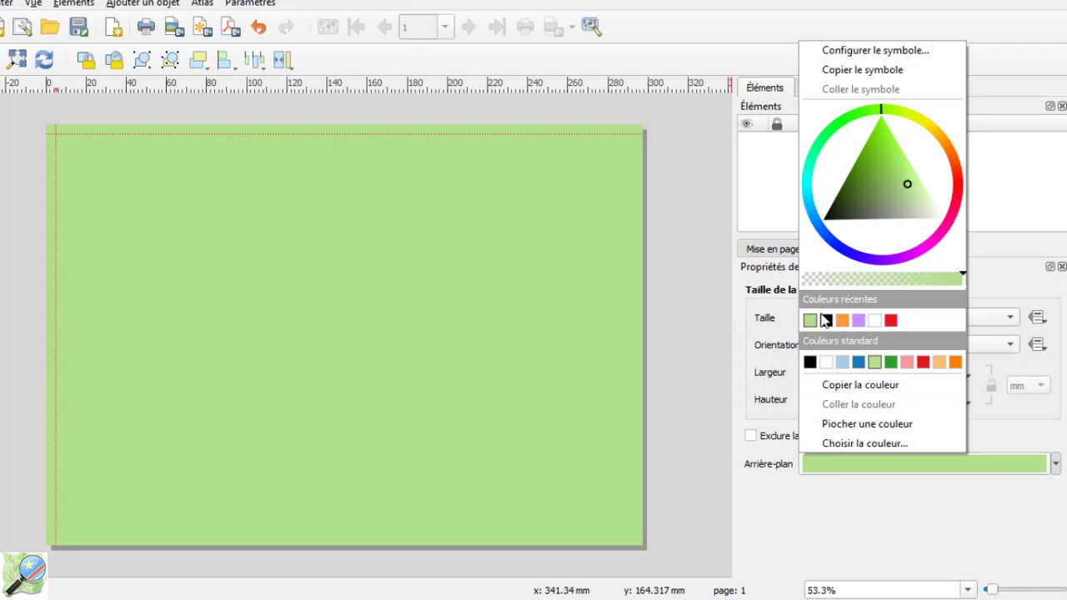
key(Escape)
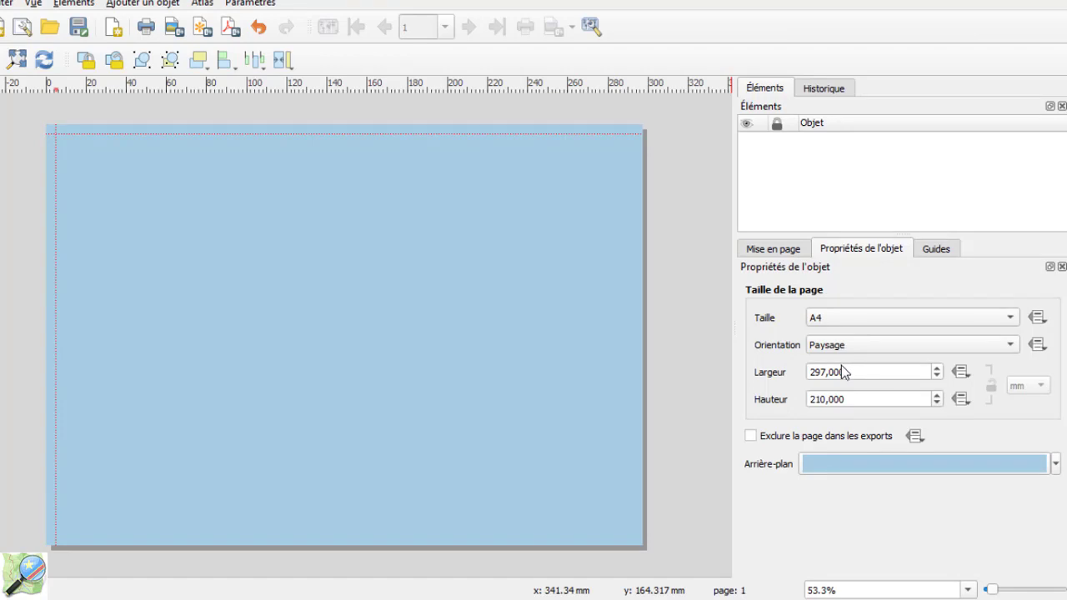
click(1056, 466)
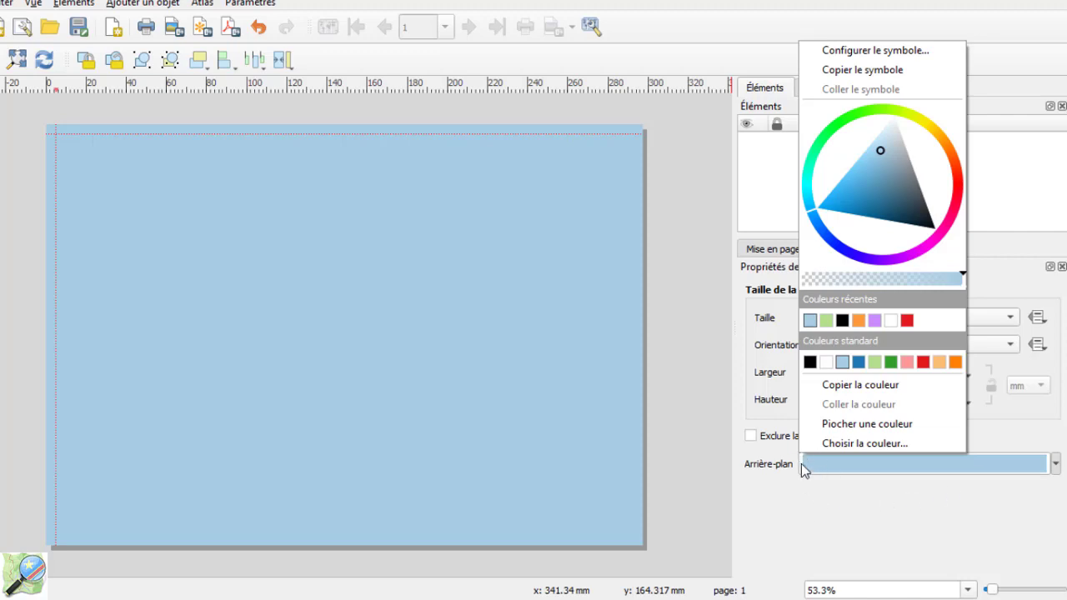
click(827, 362)
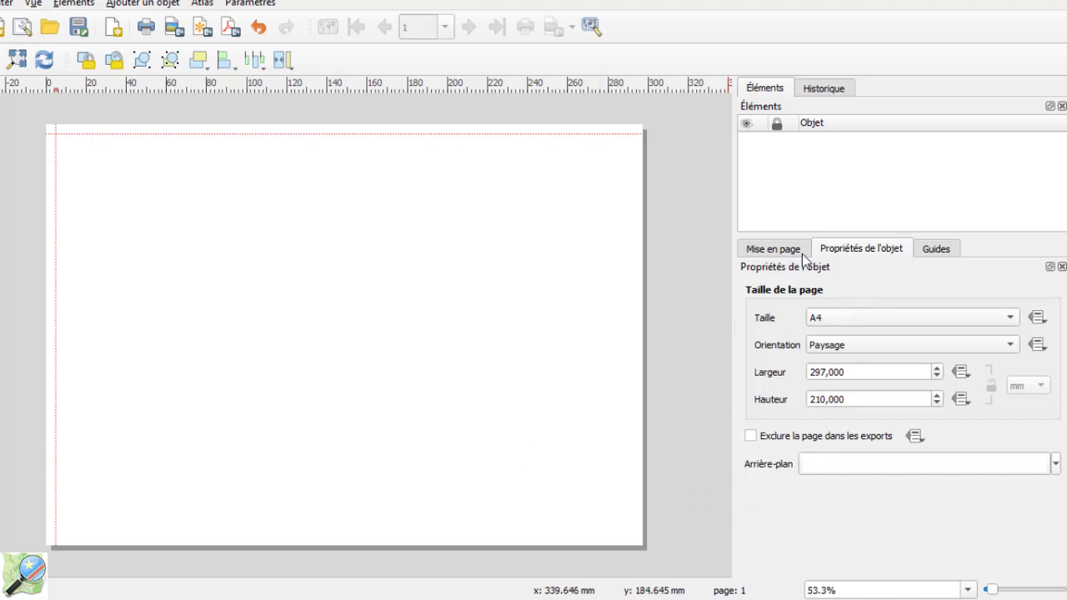
Review the page guides and the general layout settings, including the grid and export parameters.
click(926, 253)
click(776, 254)
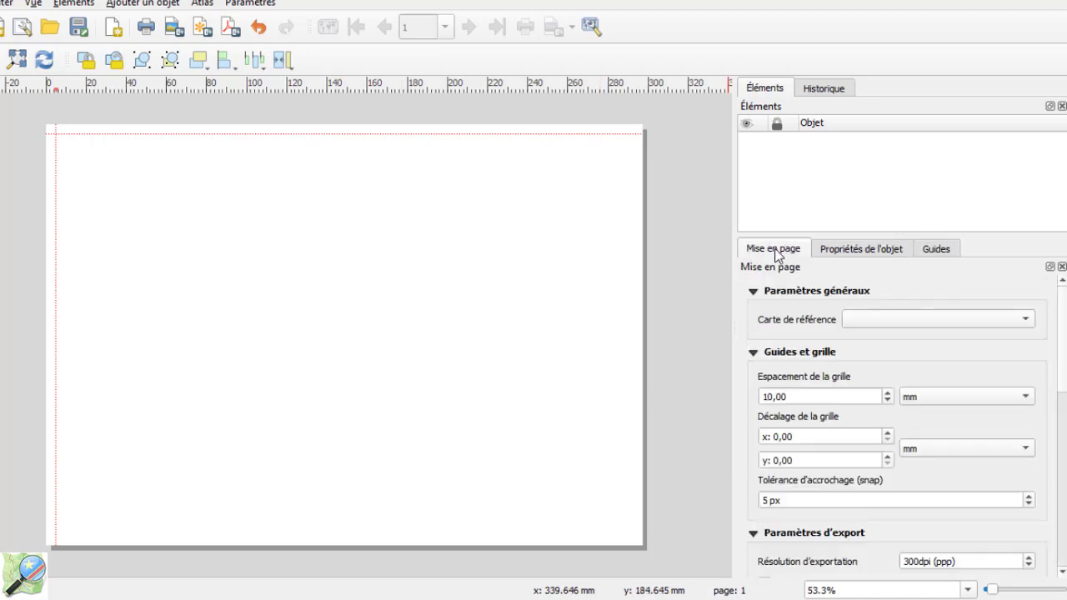